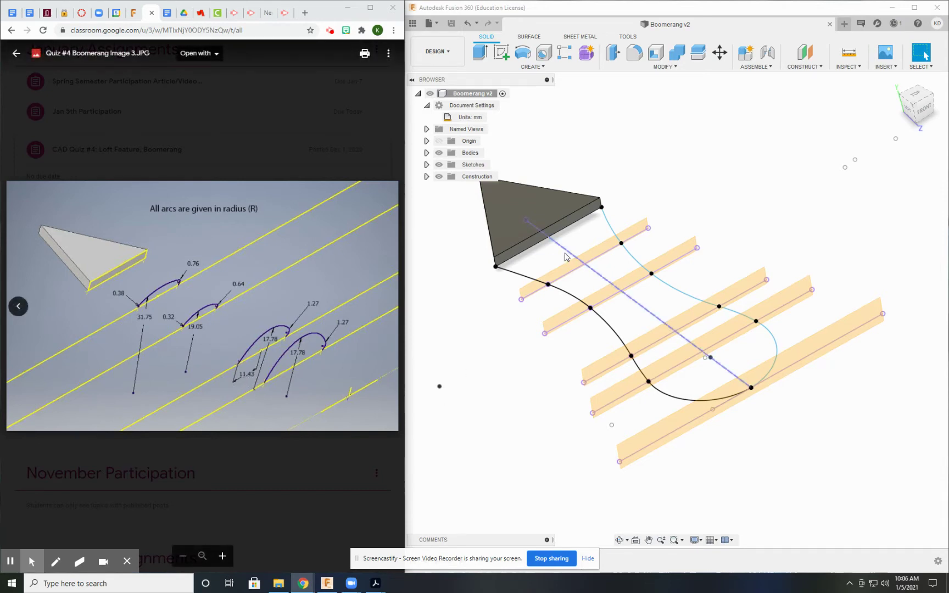
Step: Create a sketch on the construction plane nearest the triangular body
scroll(605, 289, up, 5)
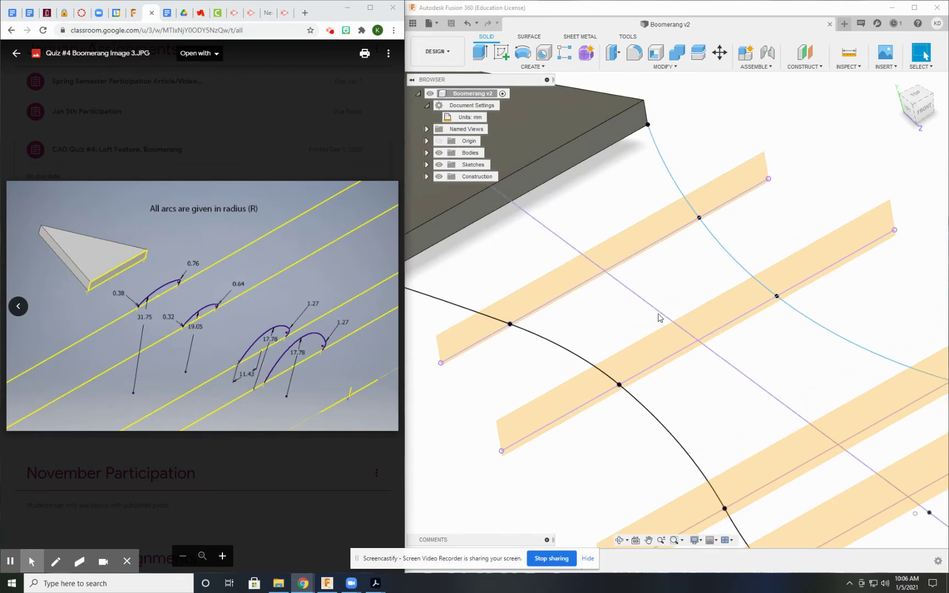
mouse_move(700, 352)
shift+middle_down()
mouse_move(691, 322)
mouse_move(672, 333)
shift+middle_up()
click(501, 52)
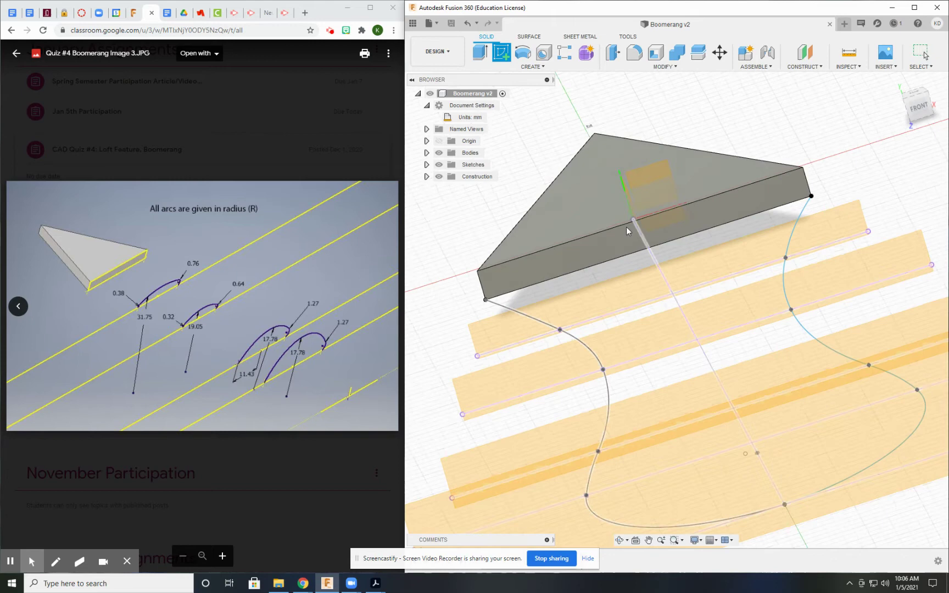
click(623, 298)
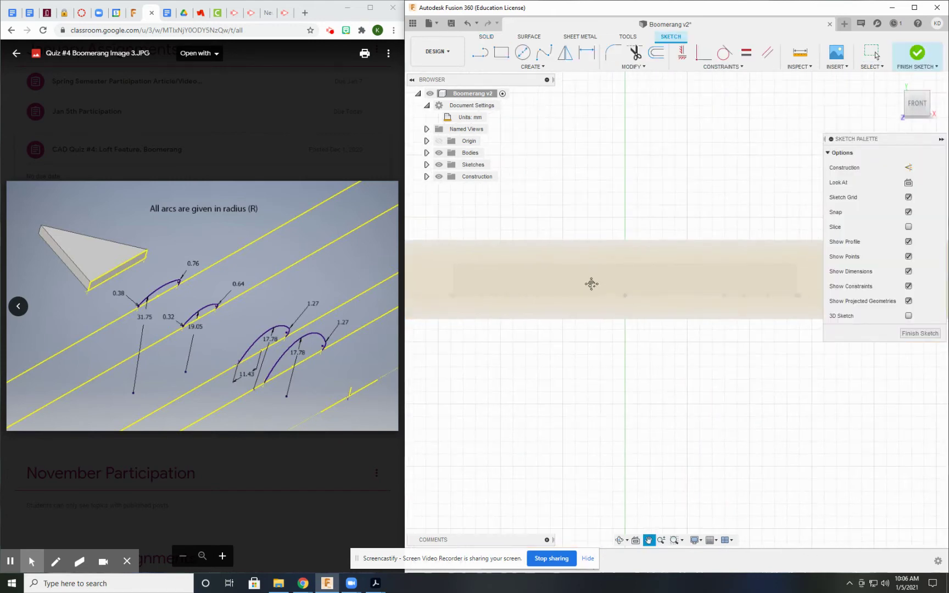
shift+middle_drag(627, 270, 639, 272)
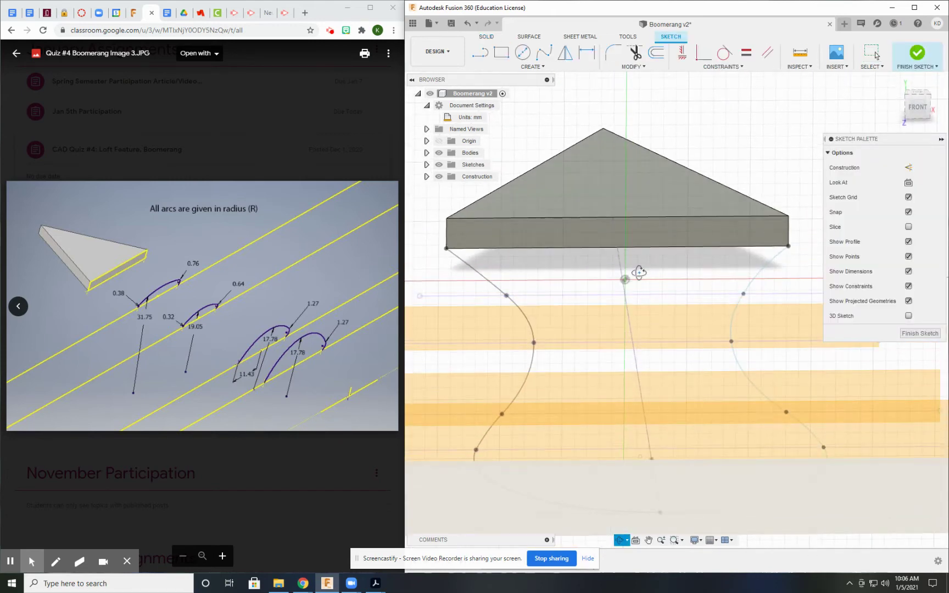
middle_drag(692, 346, 729, 304)
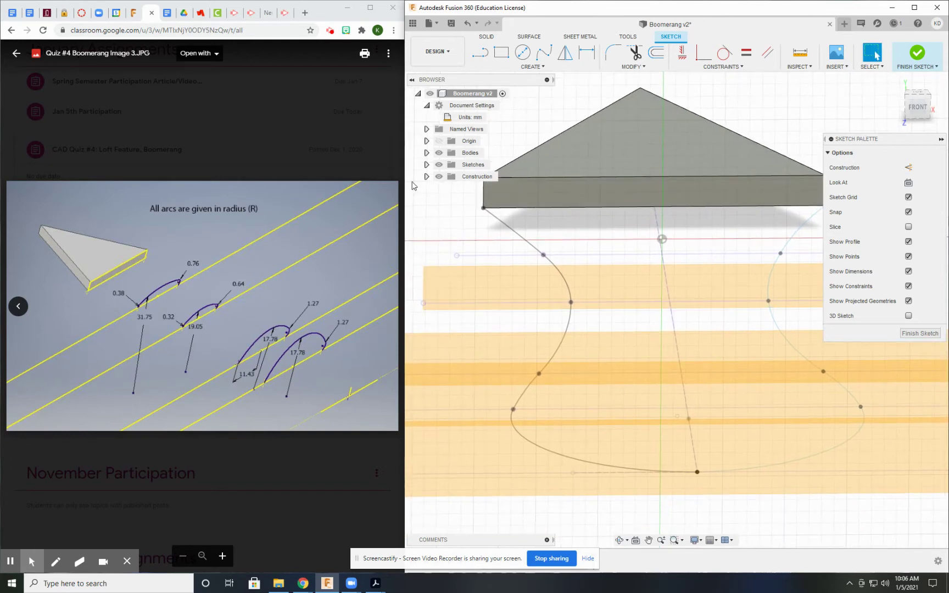
Step: Hide construction planes Plane2 through Plane5 and show only Plane1
click(426, 176)
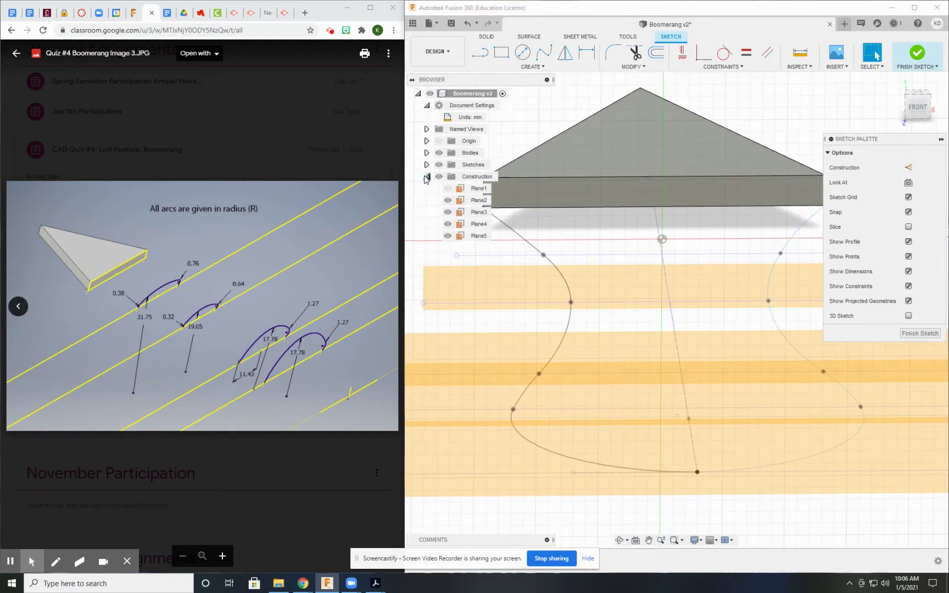
click(448, 236)
click(448, 224)
click(449, 212)
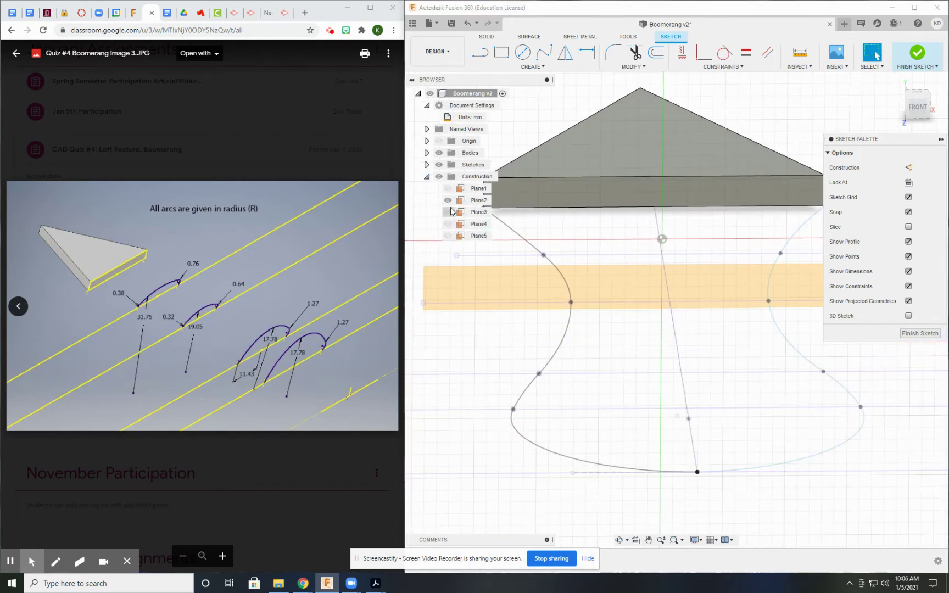
click(448, 200)
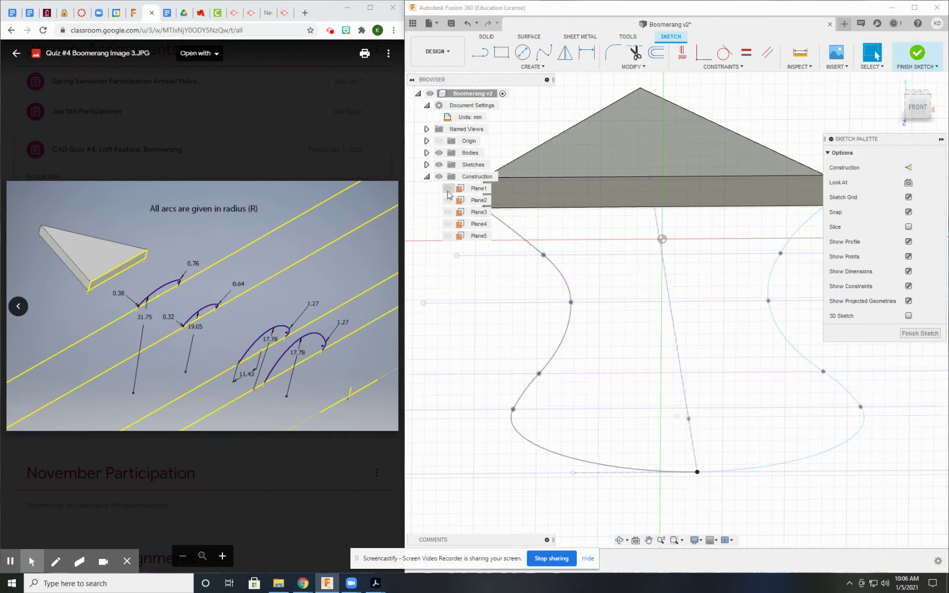
click(448, 188)
Step: Project the two curve points lying on Plane1, one from each side curve, into the sketch
middle_drag(614, 287, 593, 351)
scroll(642, 309, up, 2)
scroll(598, 330, down, 2)
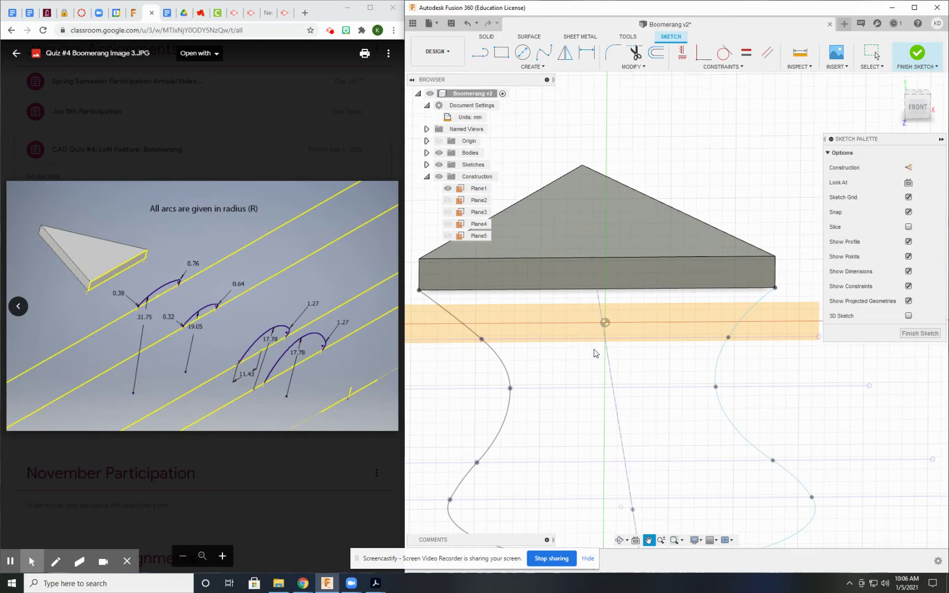
click(492, 66)
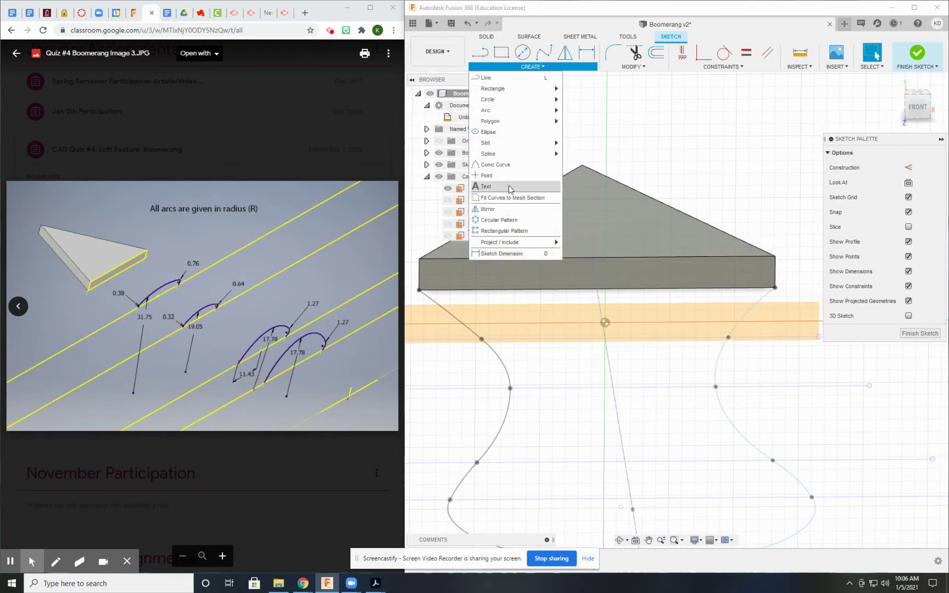
mouse_move(523, 242)
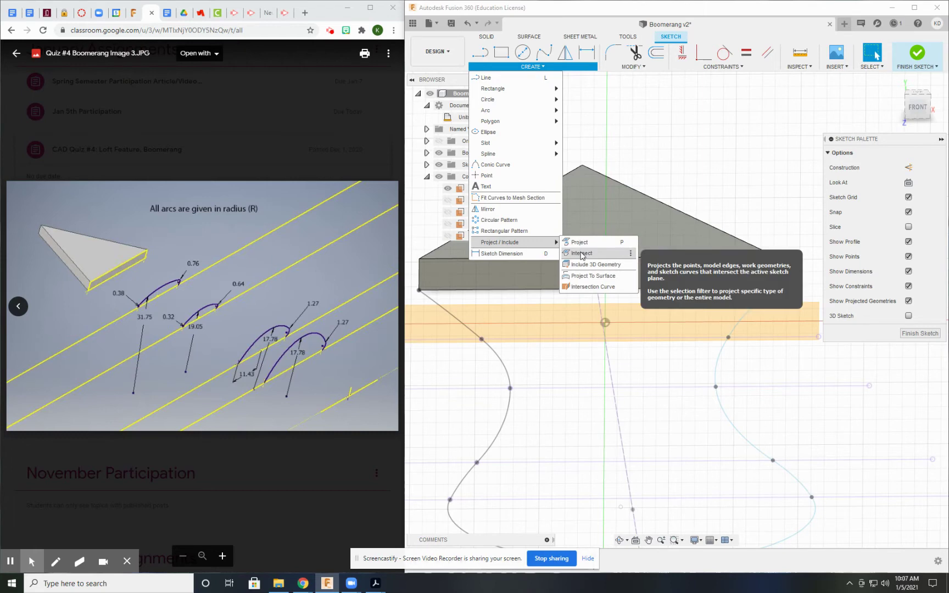
click(581, 242)
middle_drag(654, 303, 673, 321)
scroll(649, 343, down, 2)
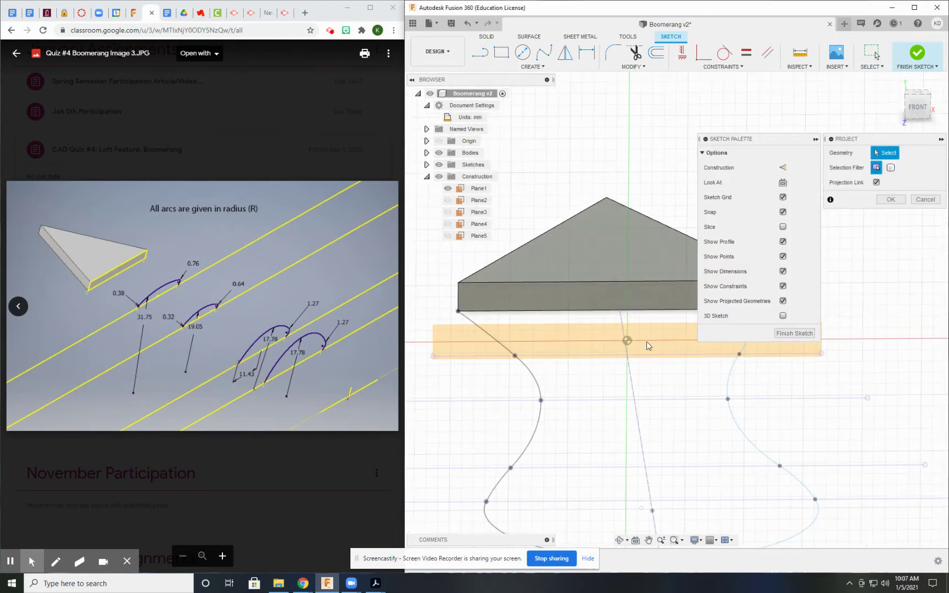
middle_drag(665, 403, 674, 443)
click(743, 394)
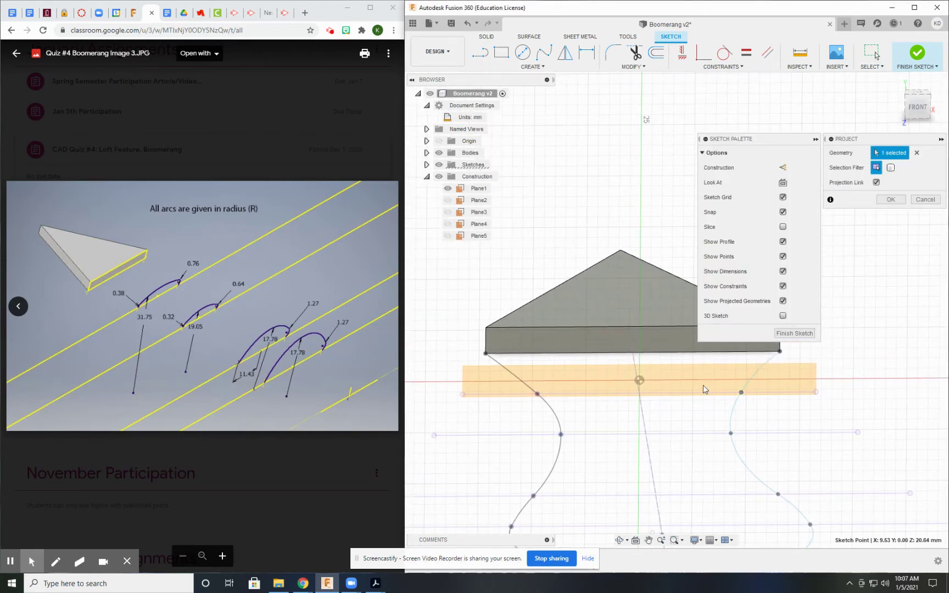
click(537, 394)
click(889, 199)
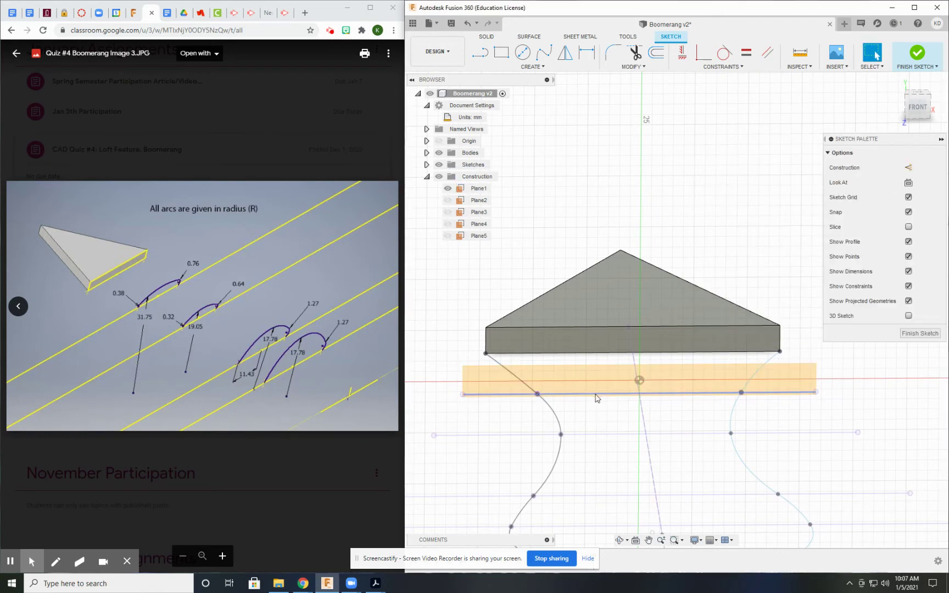
Step: Draw a straight base line on Plane1 connecting the two projected curve points
scroll(574, 371, up, 2)
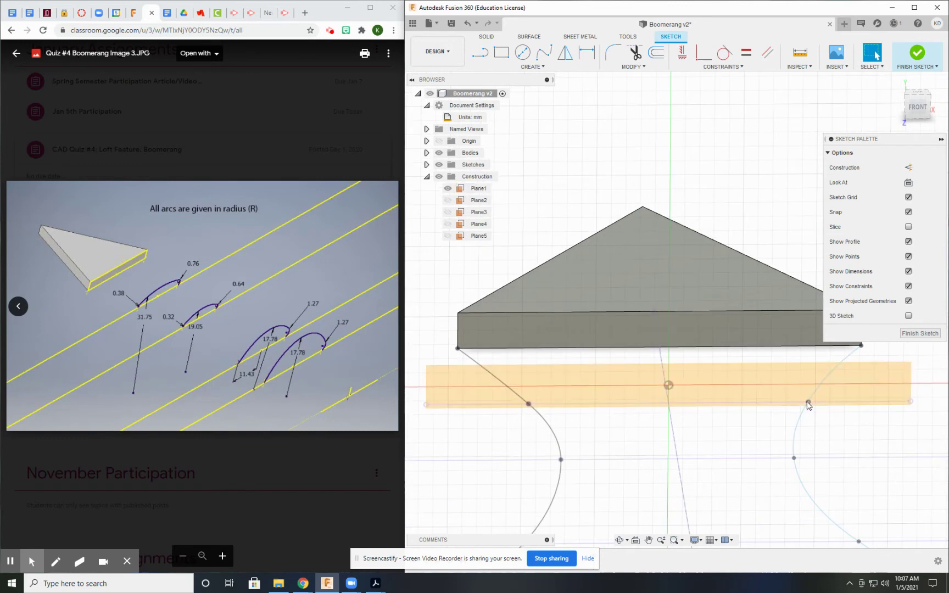
mouse_move(581, 246)
middle_down()
mouse_move(642, 280)
mouse_move(576, 209)
middle_up()
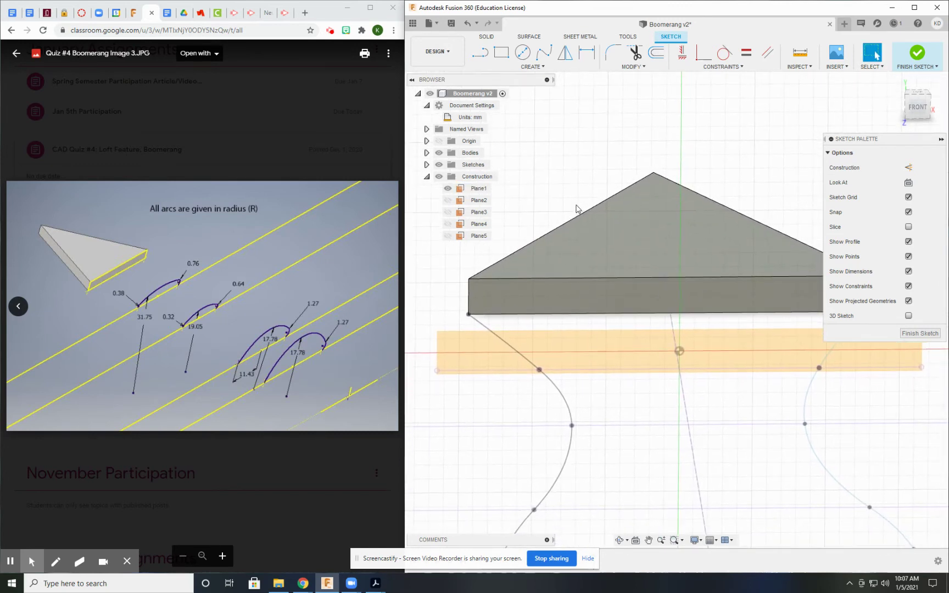
click(539, 68)
click(475, 55)
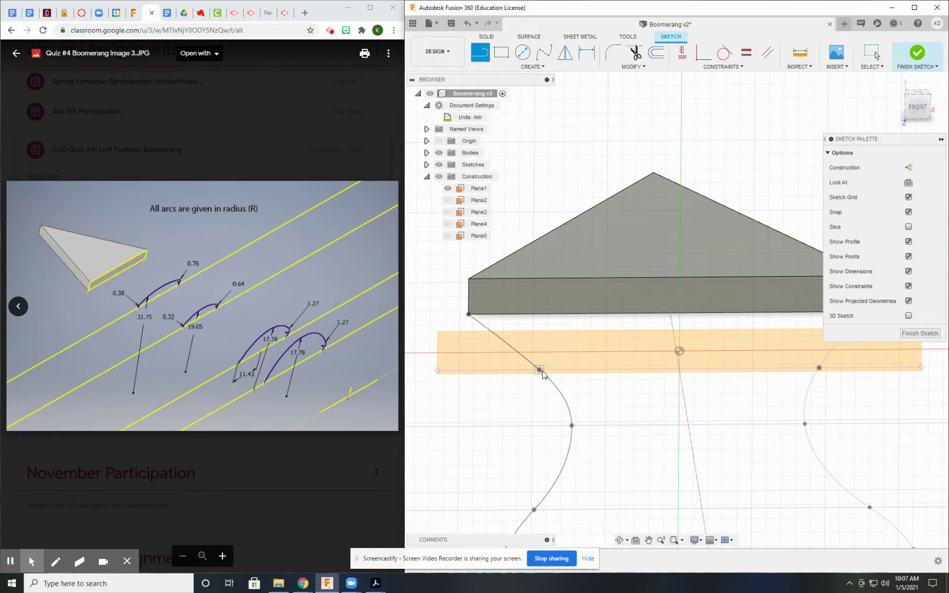
click(539, 370)
click(819, 368)
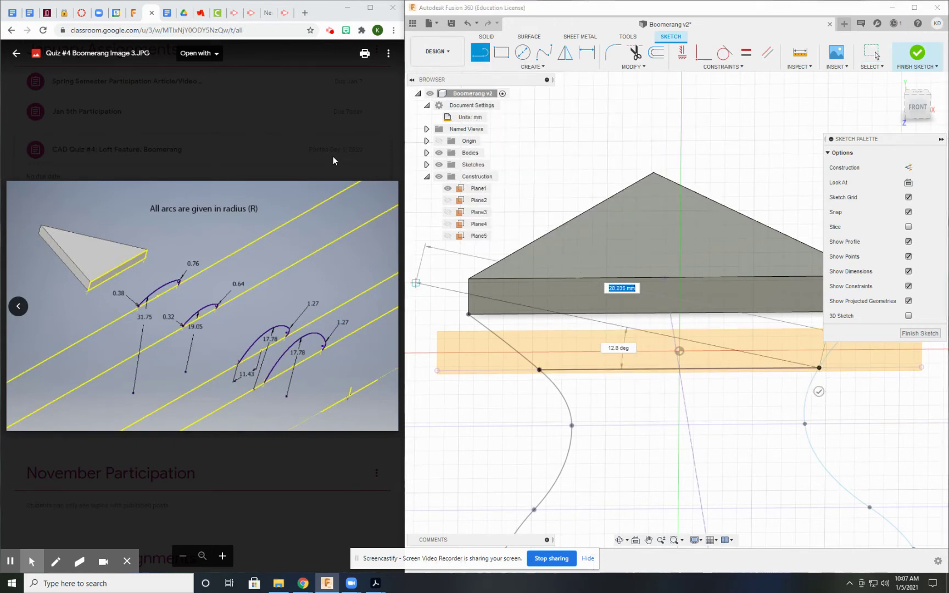
Step: Draw a small three-point arc rising from the right end of the base line, bulging outward
click(520, 69)
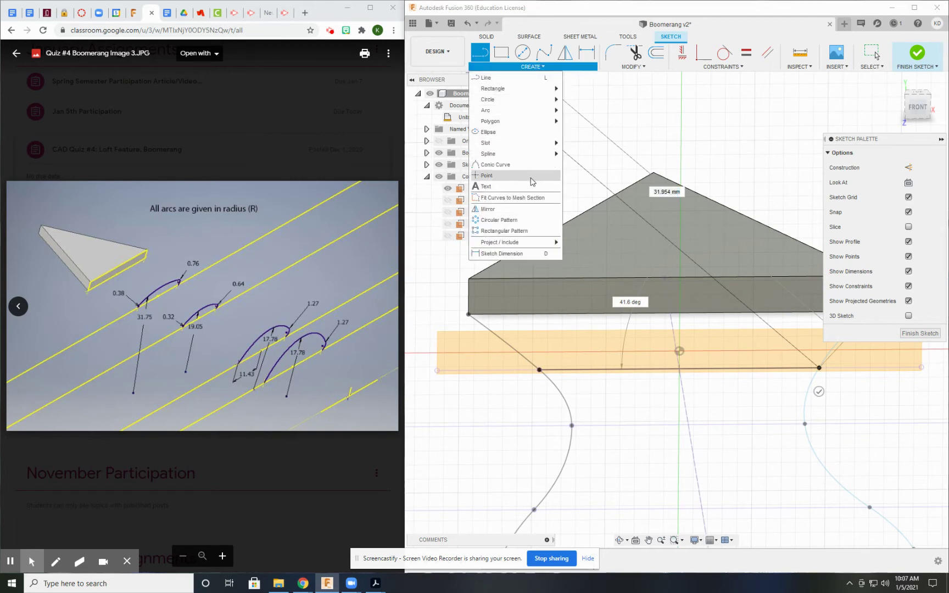
mouse_move(517, 111)
click(599, 110)
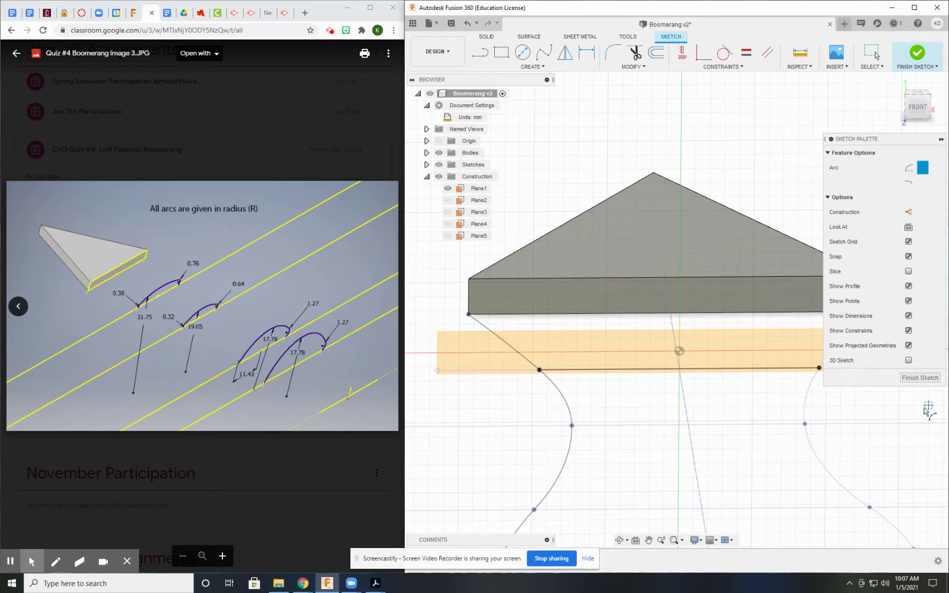
middle_drag(929, 409, 701, 416)
scroll(650, 361, up, 4)
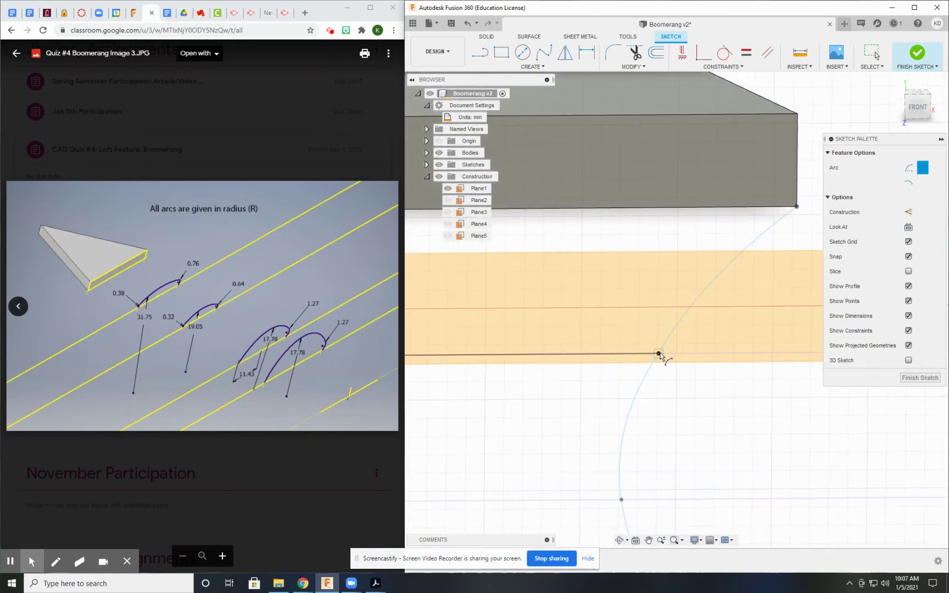
click(659, 353)
click(660, 297)
scroll(692, 324, down, 5)
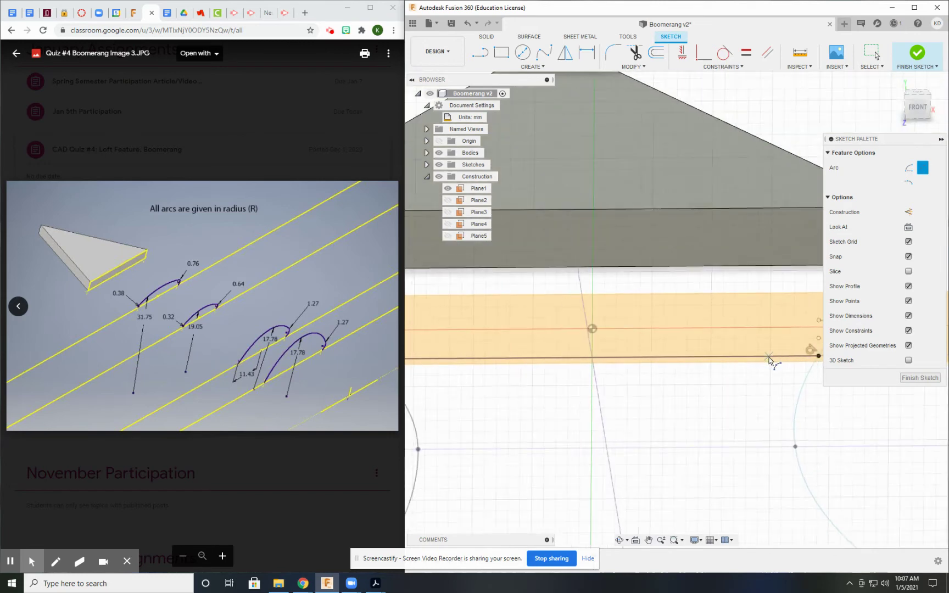
Step: Draw a wide arc spanning about 17.5 mm from the small arc's upper end, and close it to the base line's left end with another small arc
click(806, 331)
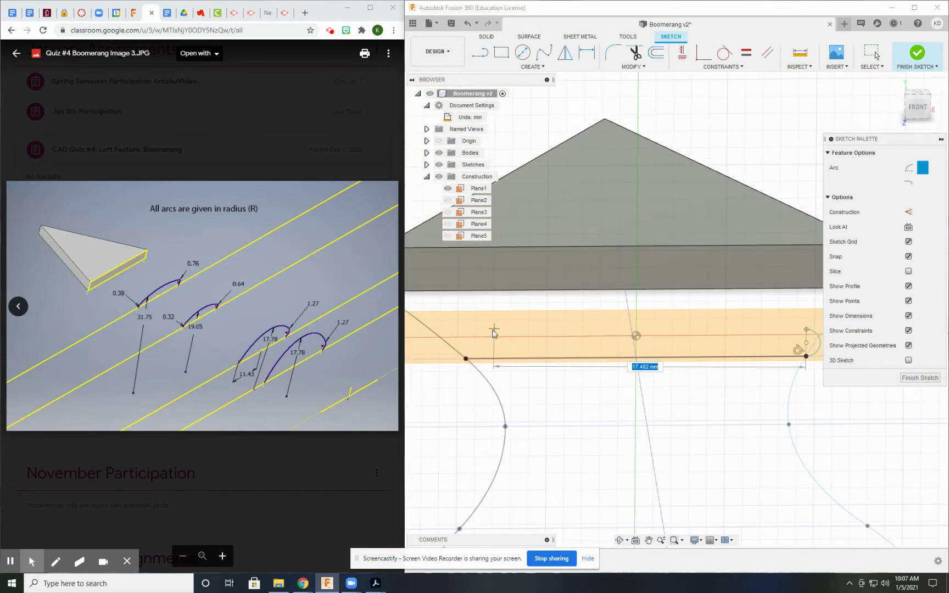
click(491, 332)
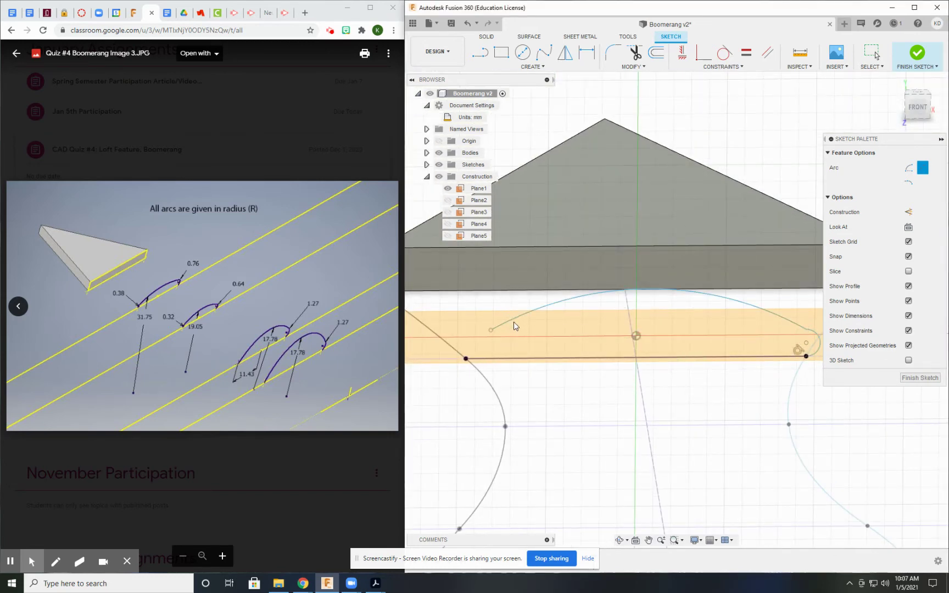
middle_drag(514, 335, 609, 350)
scroll(577, 357, up, 3)
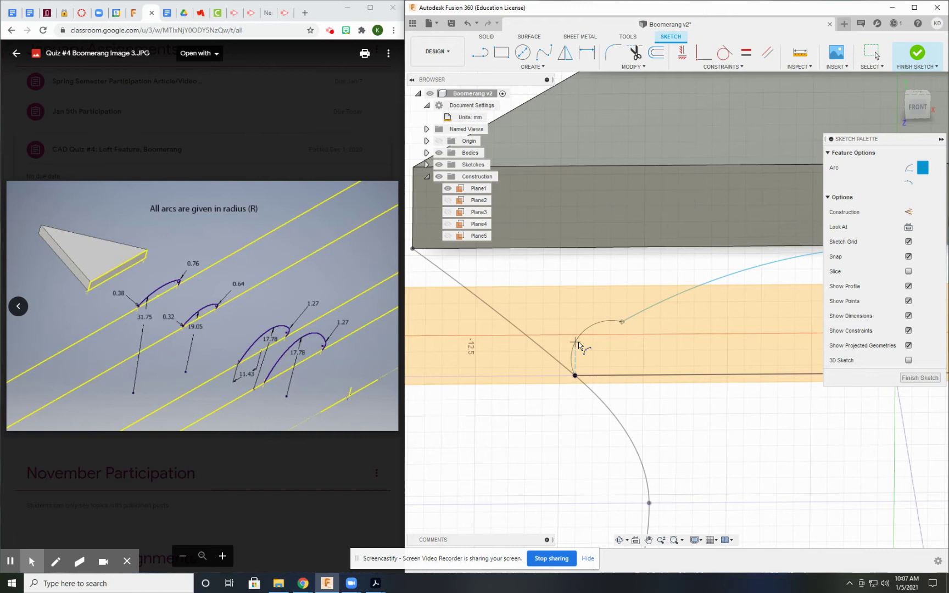
click(579, 344)
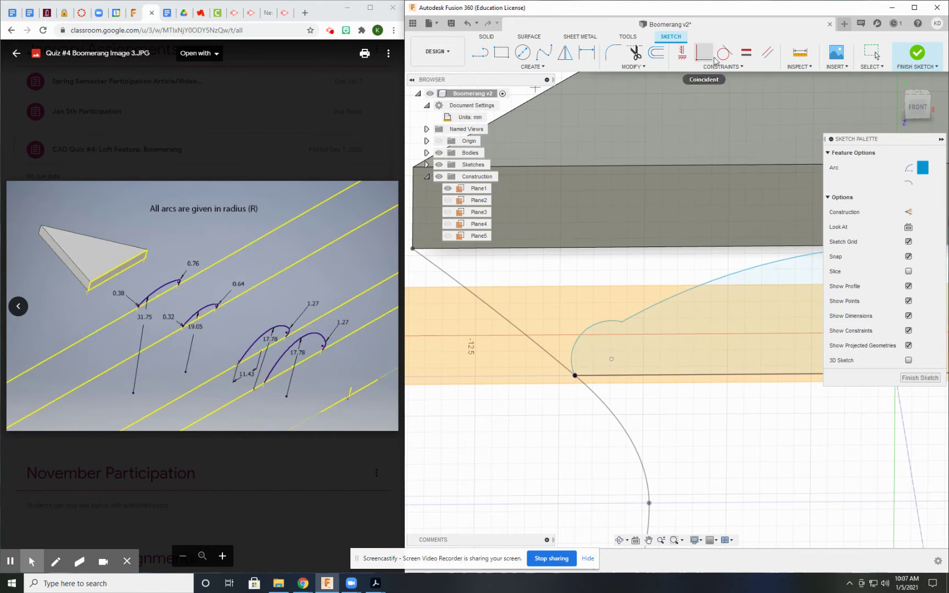
Step: Make the small left arc tangent to the wide upper arc
click(718, 56)
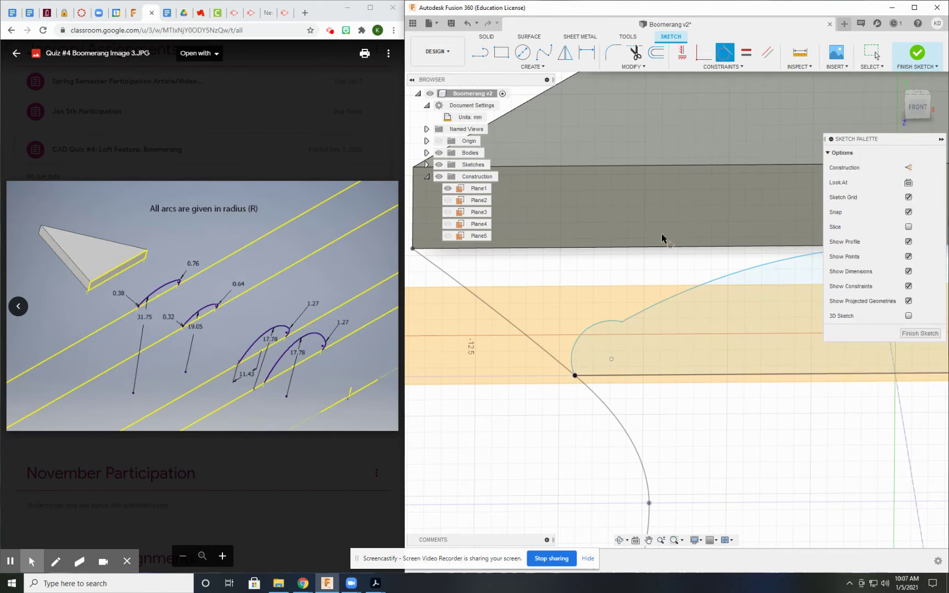
click(613, 323)
click(644, 309)
Step: Make the small right arc tangent to the wide upper arc
scroll(711, 309, down, 2)
middle_drag(709, 316, 453, 276)
middle_drag(768, 284, 517, 257)
scroll(610, 242, up, 5)
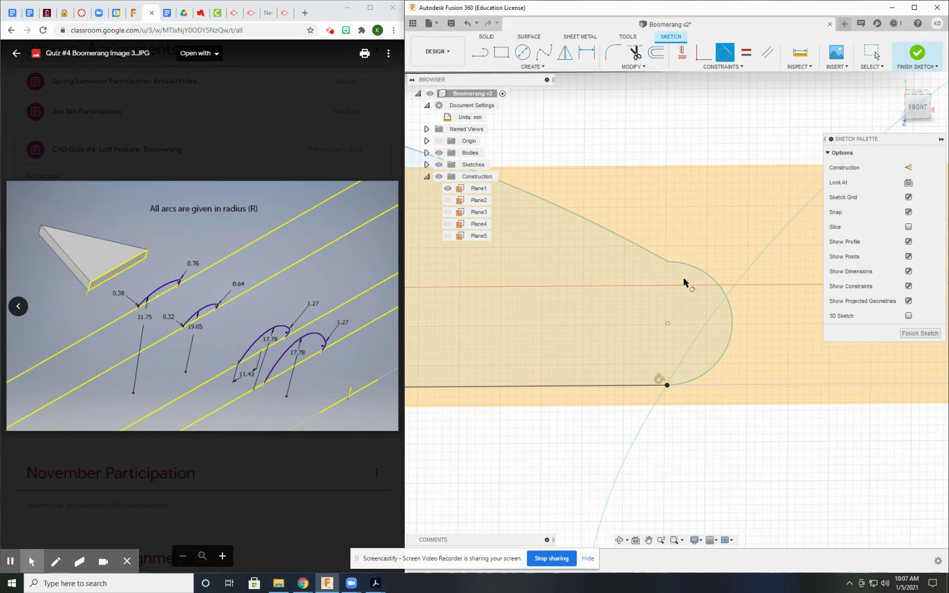
scroll(579, 327, down, 3)
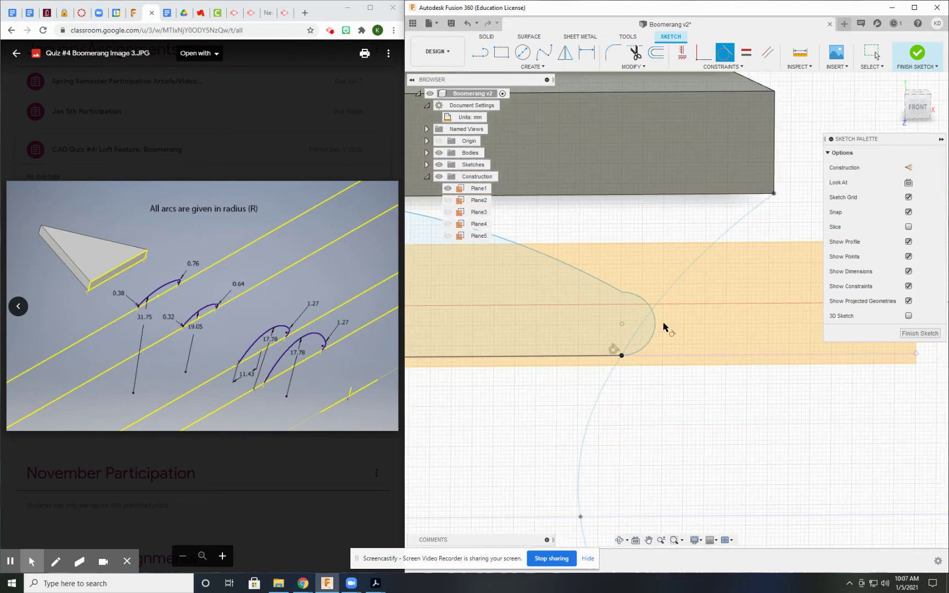
middle_drag(511, 352, 901, 363)
key(Escape)
middle_drag(540, 358, 939, 383)
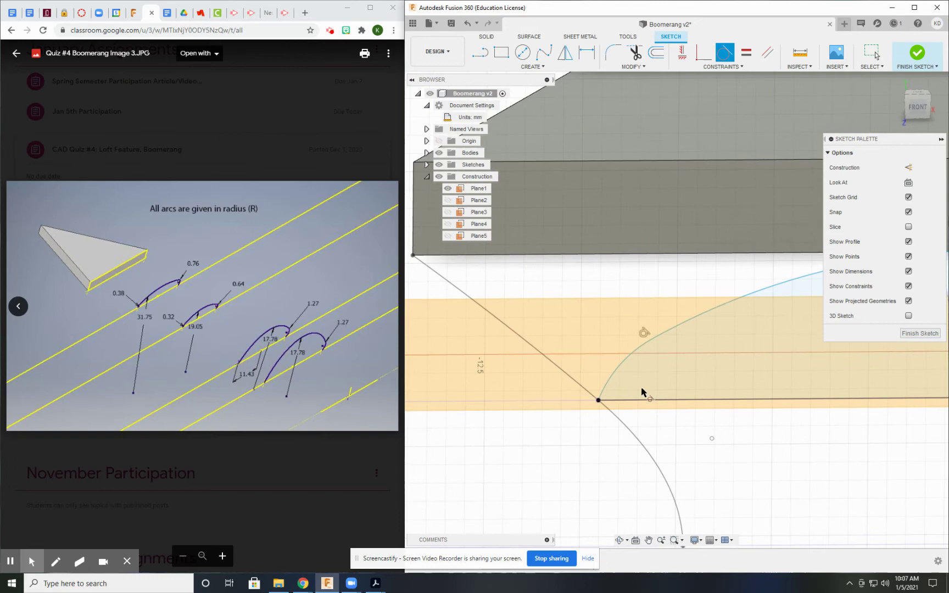
scroll(796, 411, down, 2)
middle_drag(872, 438, 452, 374)
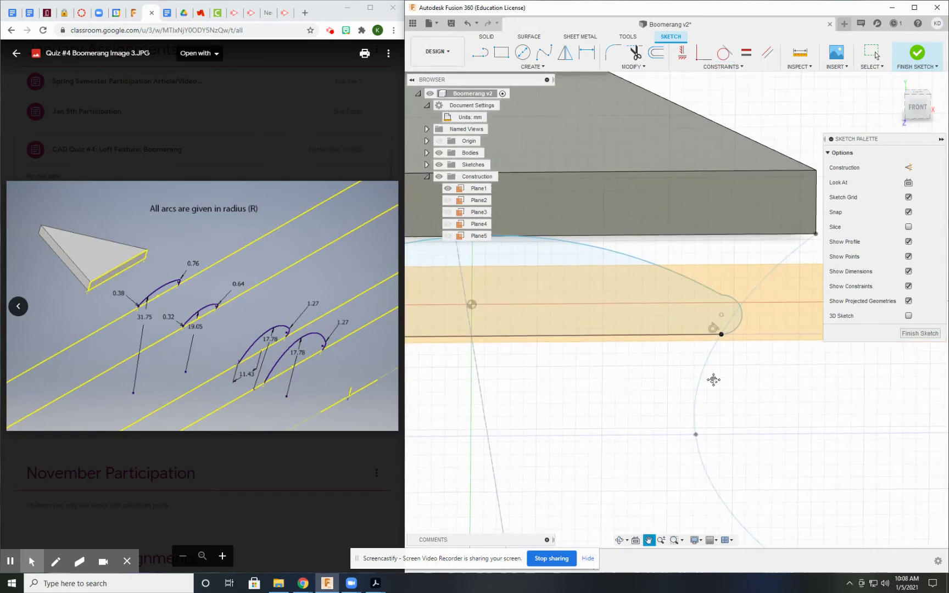
scroll(712, 303, up, 6)
mouse_move(690, 258)
mouse_down()
mouse_move(729, 270)
mouse_move(730, 365)
mouse_up()
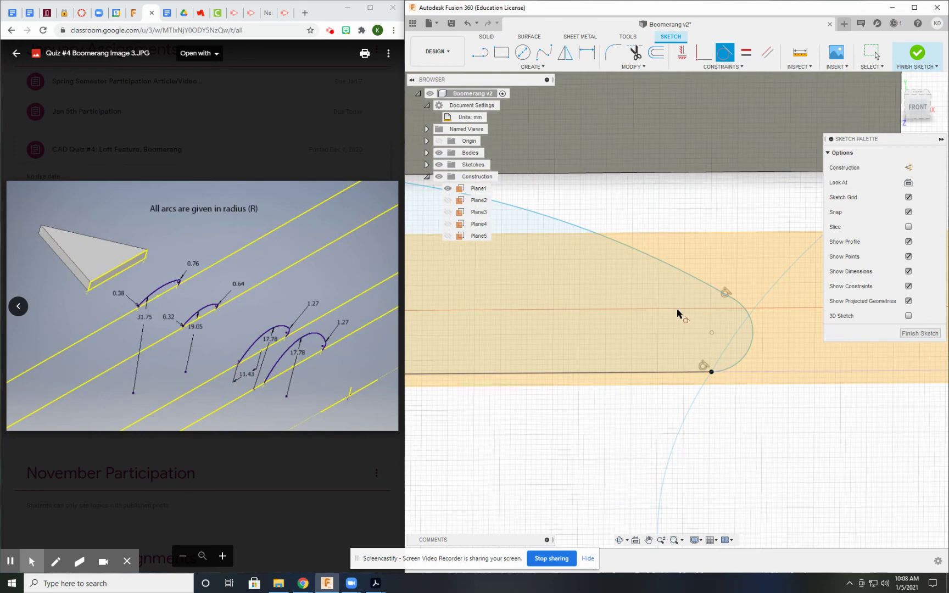
Step: Dimension the wide upper arc with a radius of 31.75 mm
scroll(677, 313, down, 5)
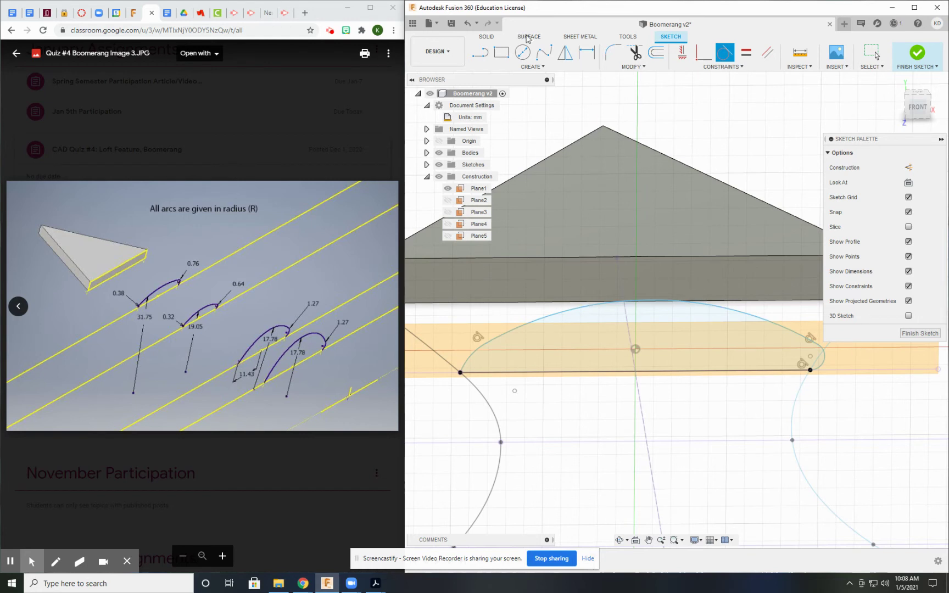
click(586, 52)
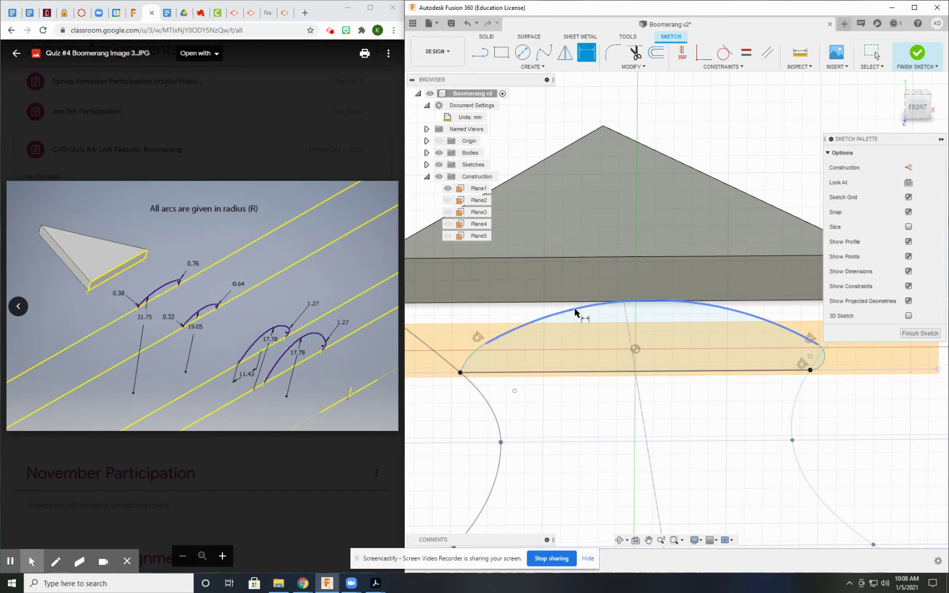
click(577, 311)
click(609, 416)
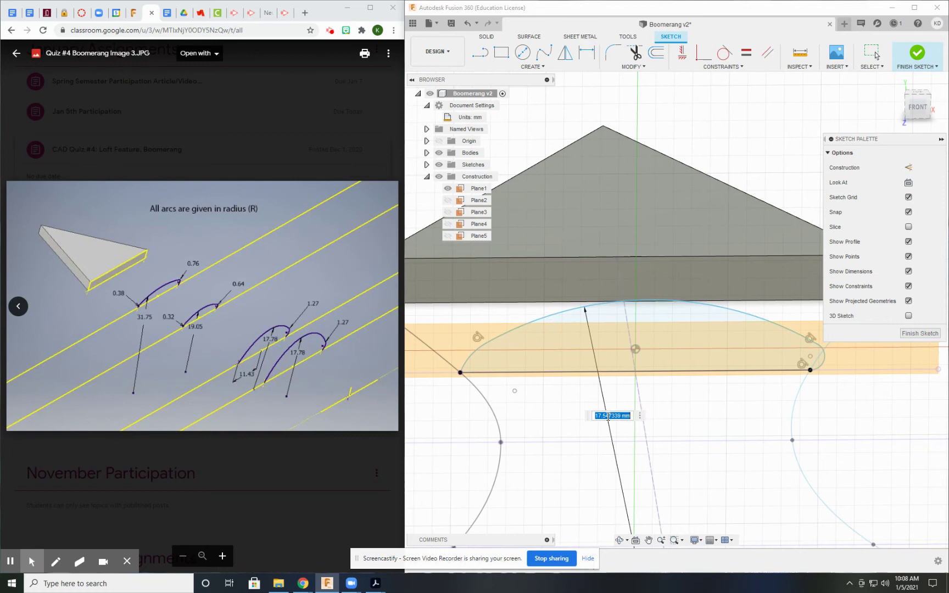
text(31.75)
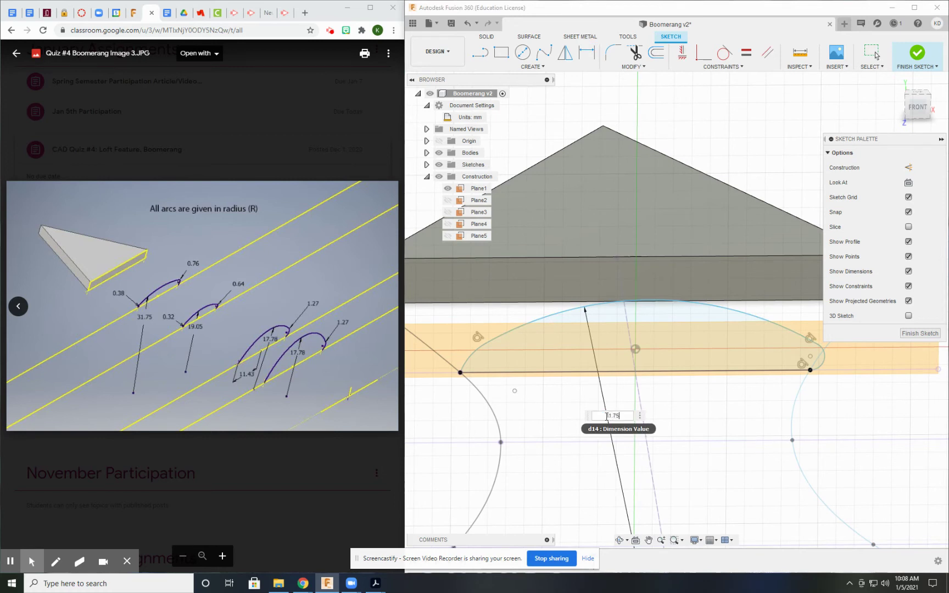
key(Return)
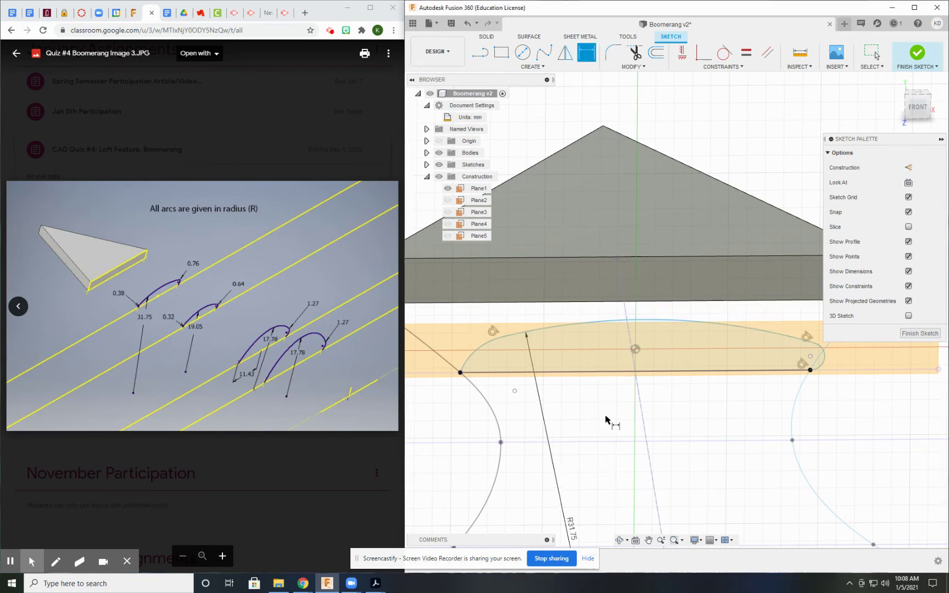
Step: Dimension the small left arc with a radius of 0.38 mm
click(476, 353)
click(434, 319)
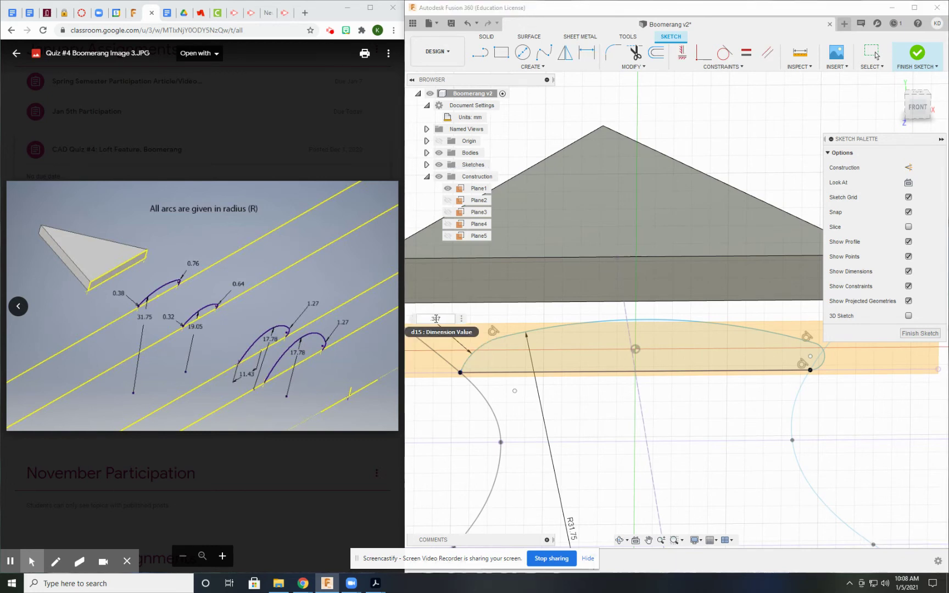
key(Return)
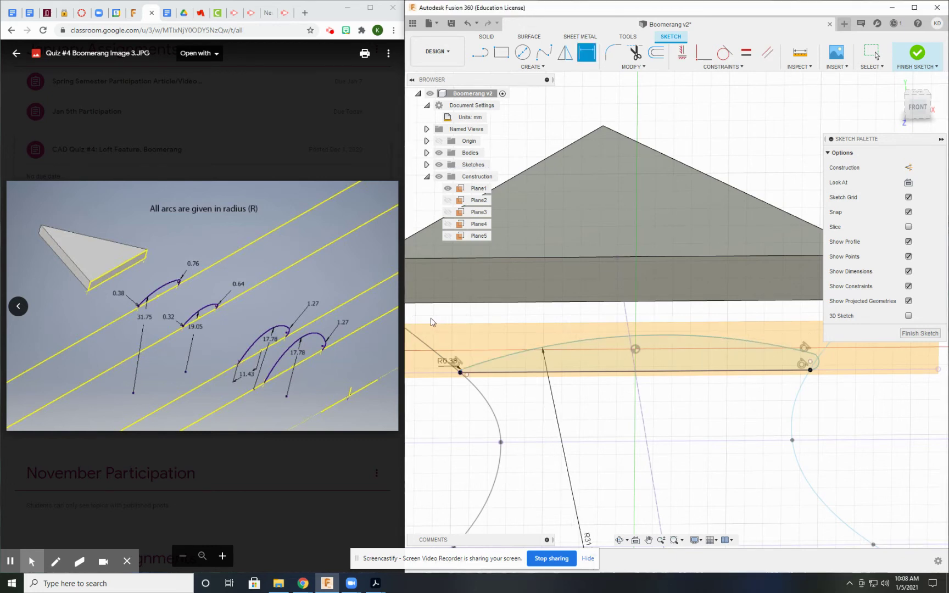
Step: Dimension the small right arc with a radius of 0.76 mm
scroll(646, 341, up, 5)
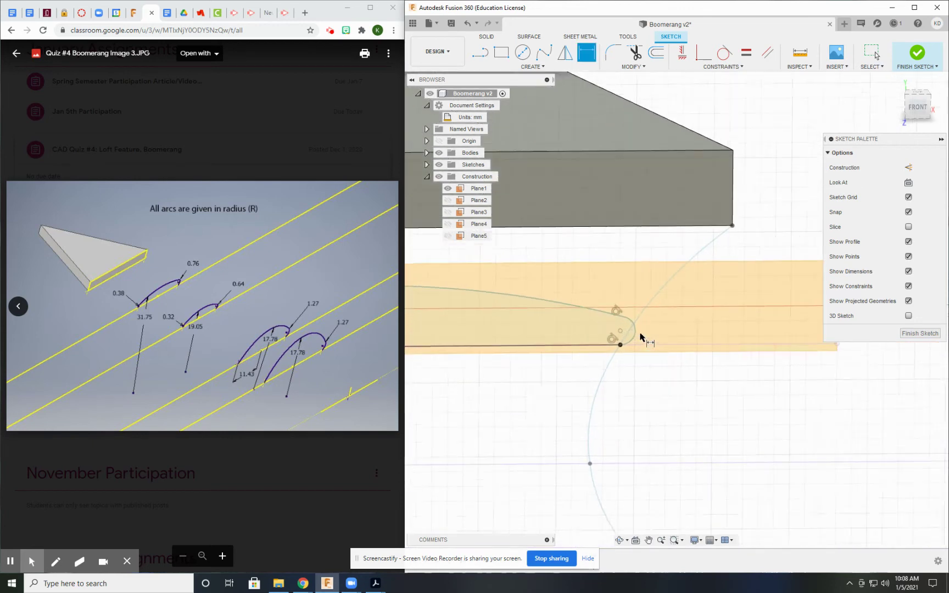
click(638, 324)
click(751, 264)
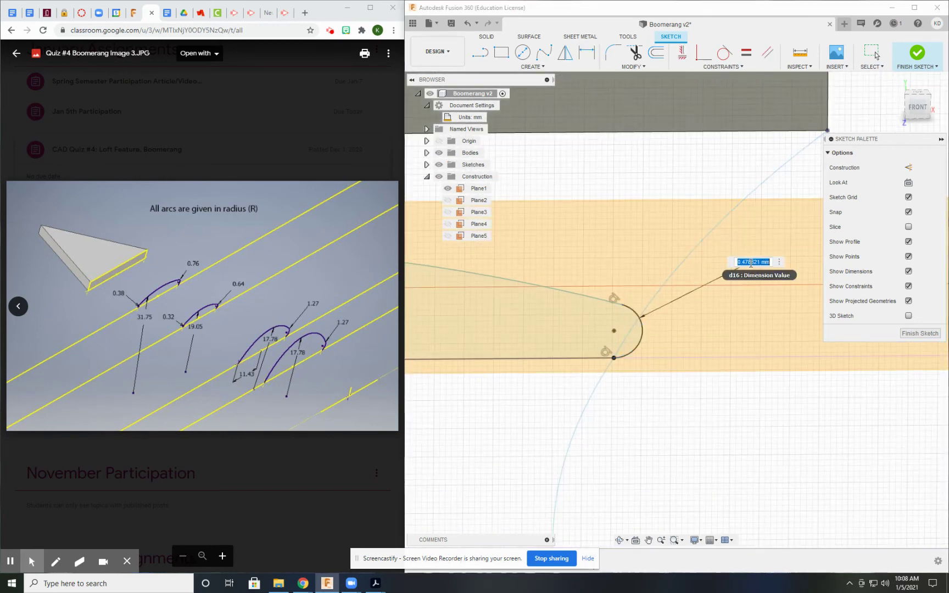
text(0.76)
key(Return)
scroll(747, 318, down, 5)
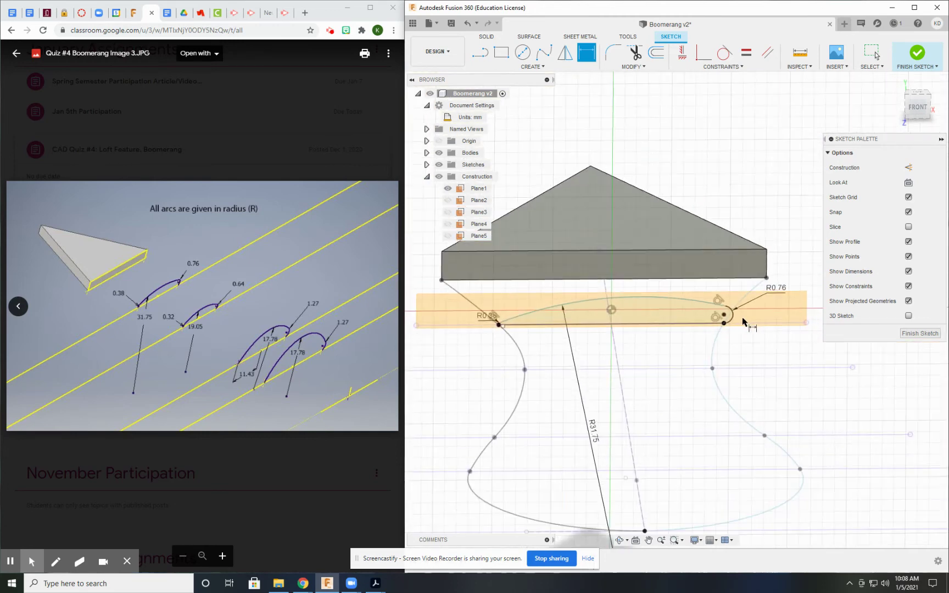
Step: Try to align the small left arc's center point with its upper end using a Horizontal/Vertical constraint
scroll(501, 318, up, 5)
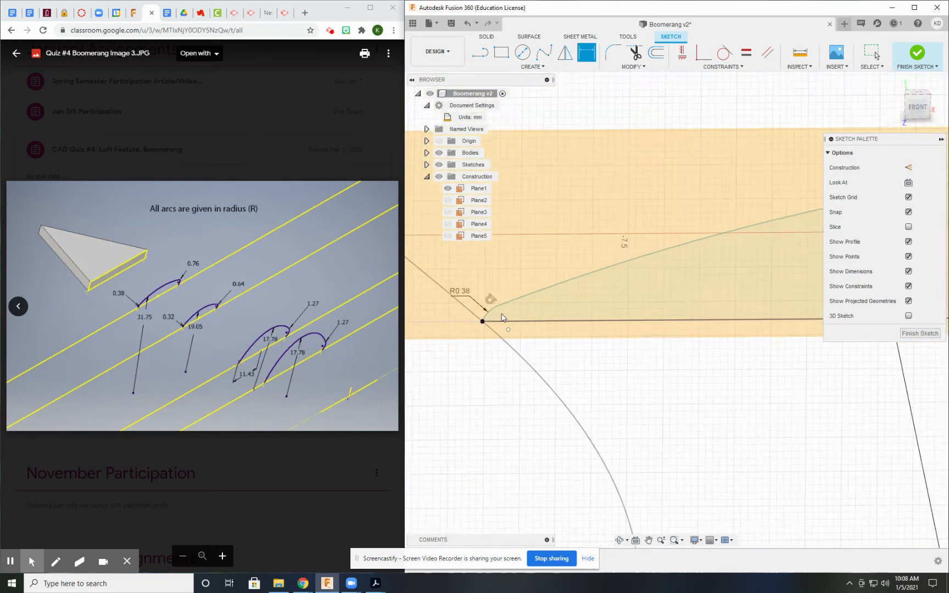
scroll(501, 317, down, 4)
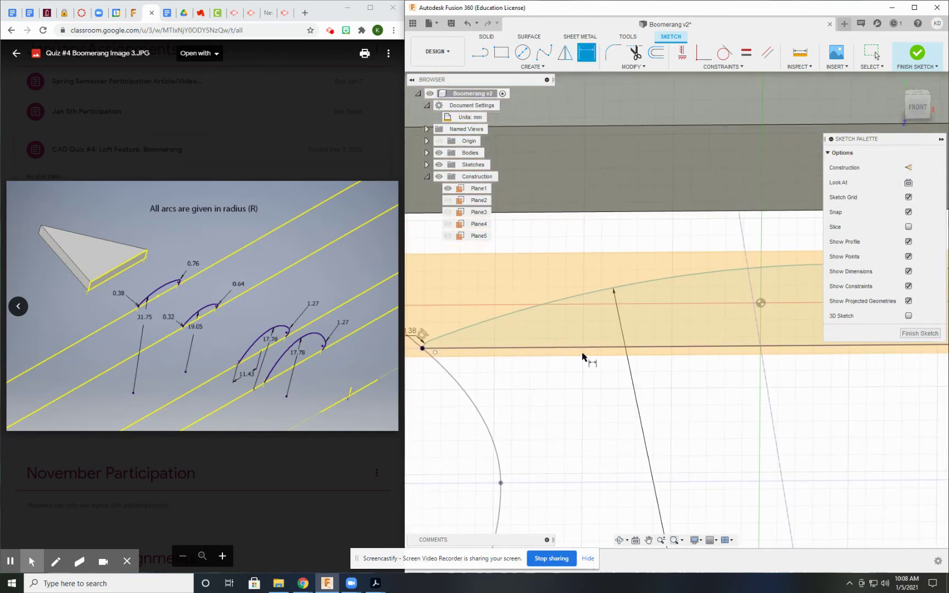
key(Escape)
click(599, 289)
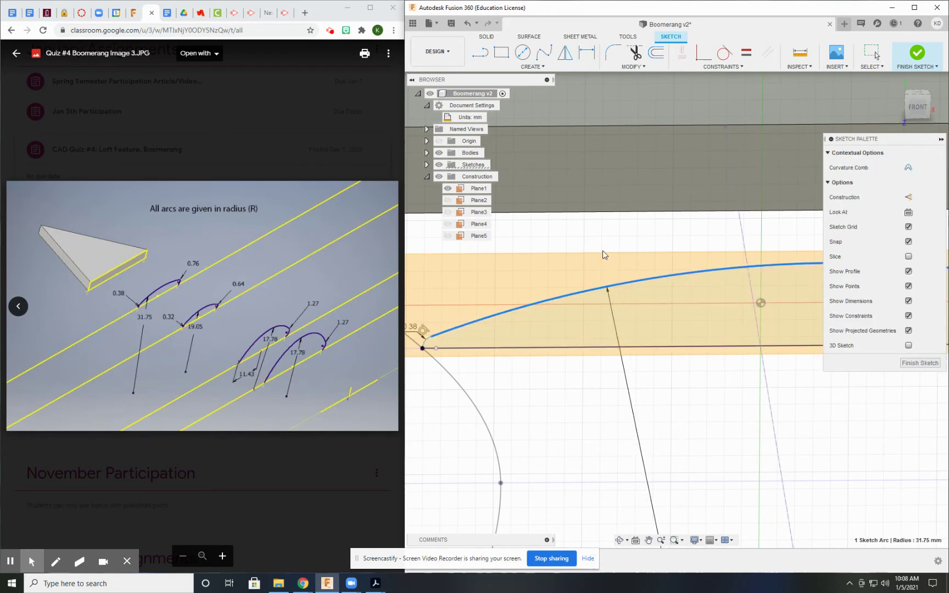
scroll(425, 340, up, 5)
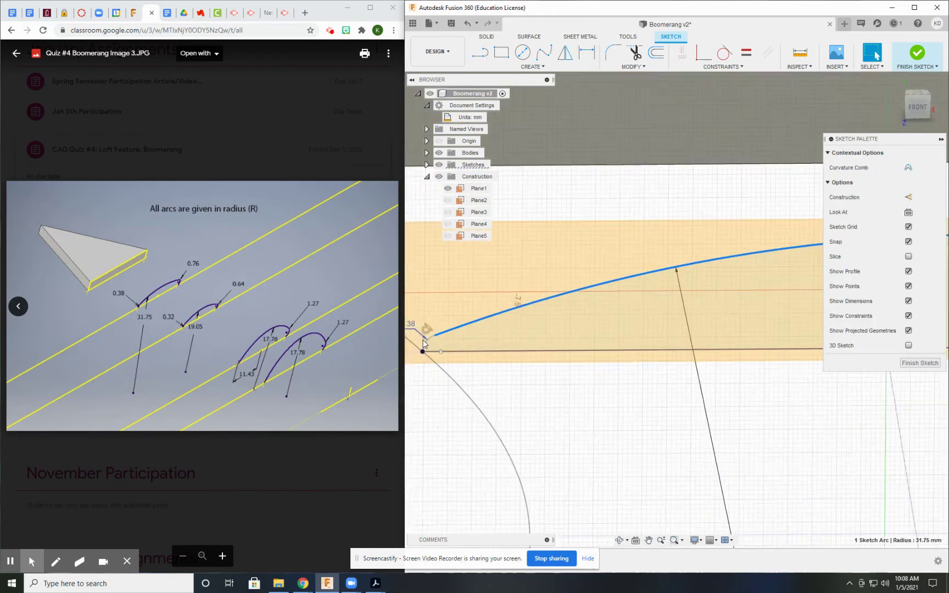
middle_drag(511, 370, 604, 369)
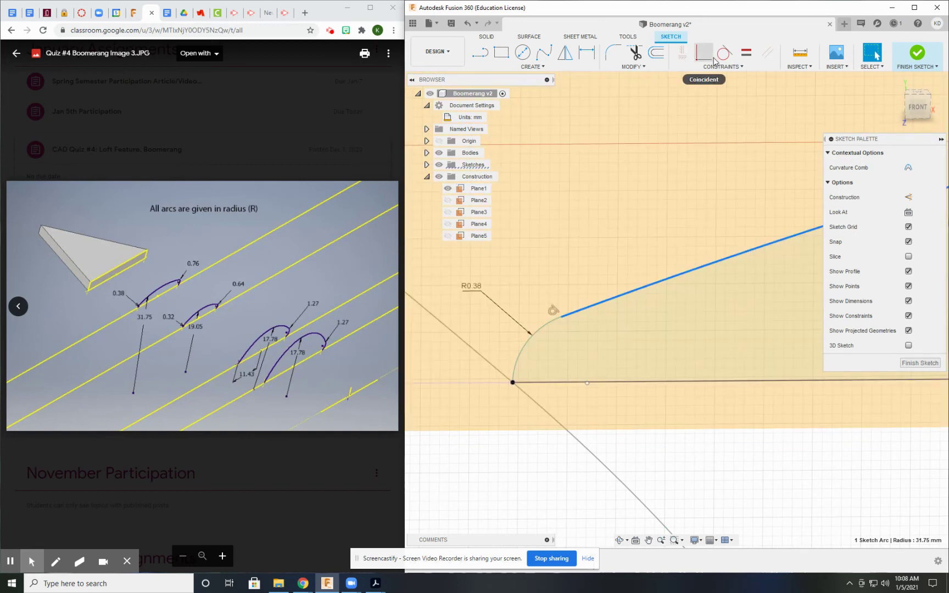
click(537, 436)
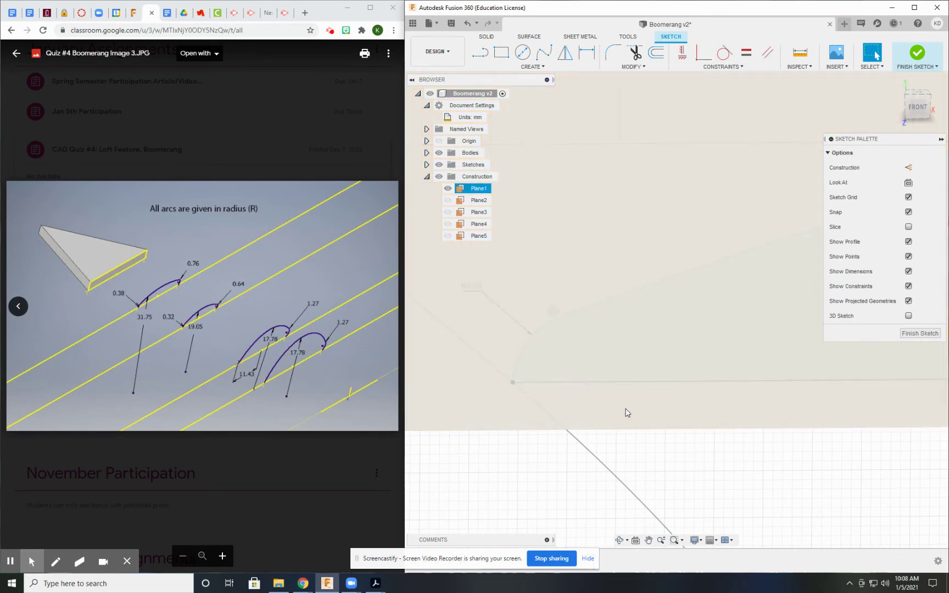
click(588, 384)
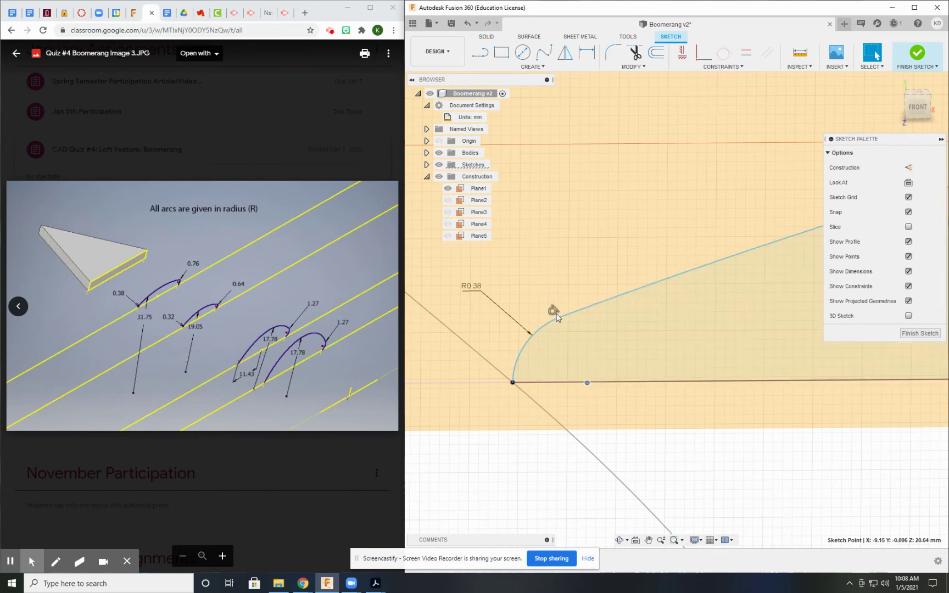
click(683, 52)
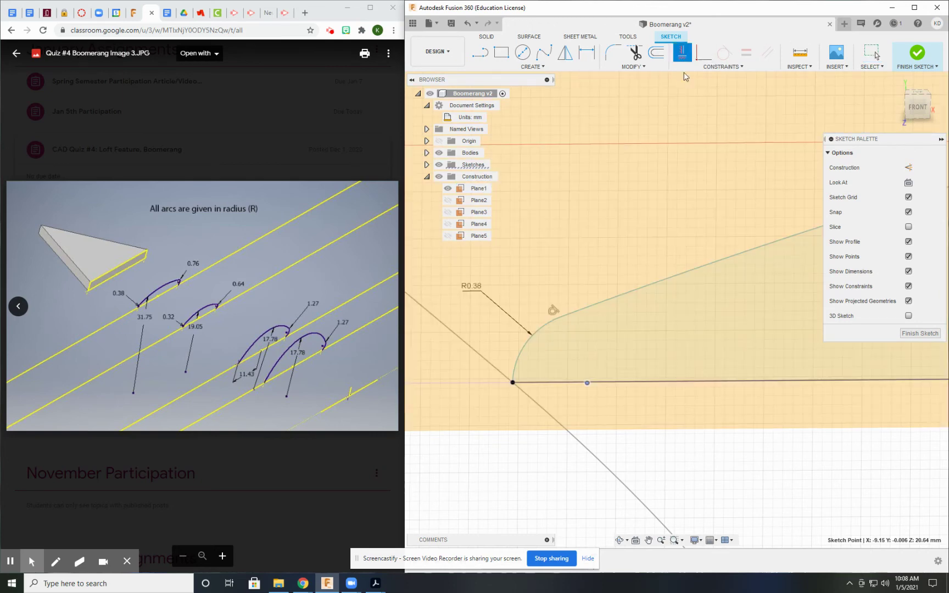
click(560, 317)
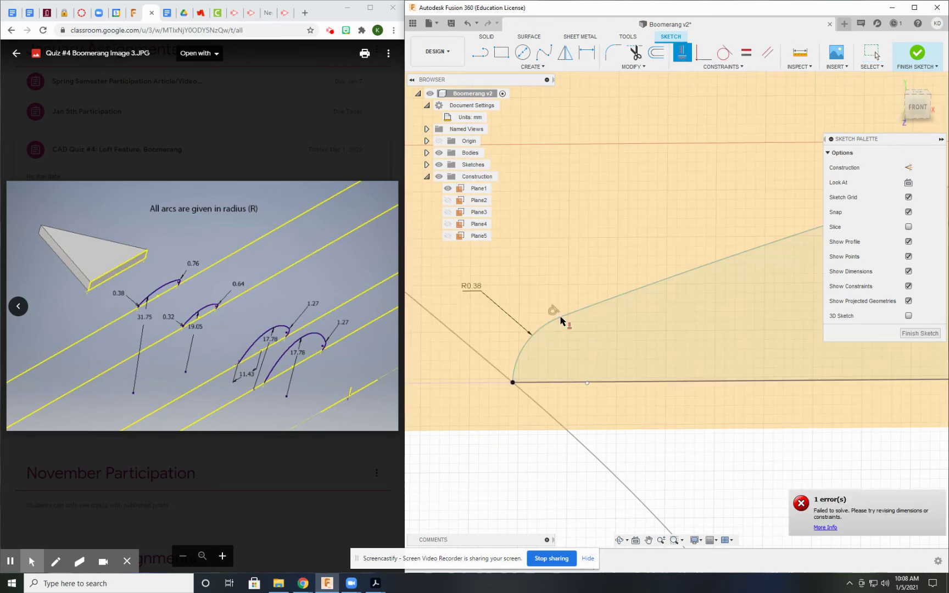
key(Escape)
Step: Move the small left arc's center point off the base line and constrain it coincident with that line
mouse_move(589, 383)
mouse_down()
mouse_move(553, 382)
mouse_move(574, 382)
mouse_up()
mouse_move(585, 389)
mouse_down()
mouse_move(591, 368)
mouse_move(592, 382)
mouse_up()
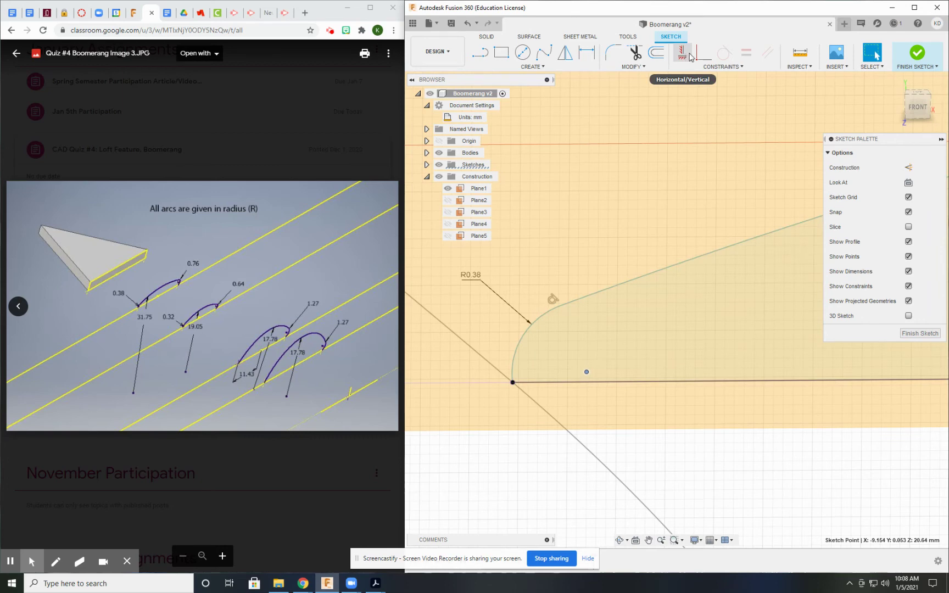
click(703, 53)
click(585, 383)
scroll(646, 385, down, 7)
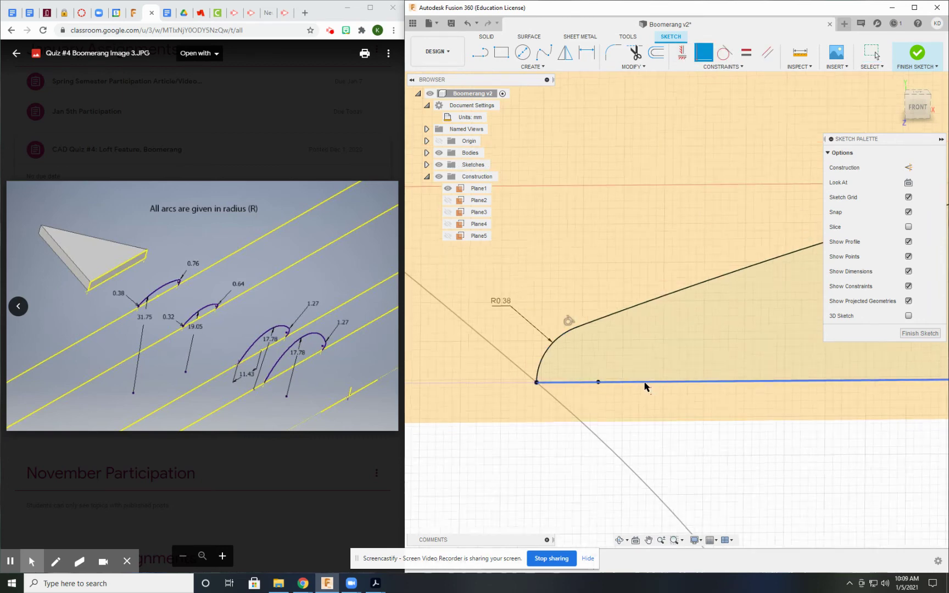
Step: Examine the whole dimensioned profile from end to end and compare its arcs with the reference drawing
middle_drag(874, 460, 369, 309)
scroll(763, 261, down, 3)
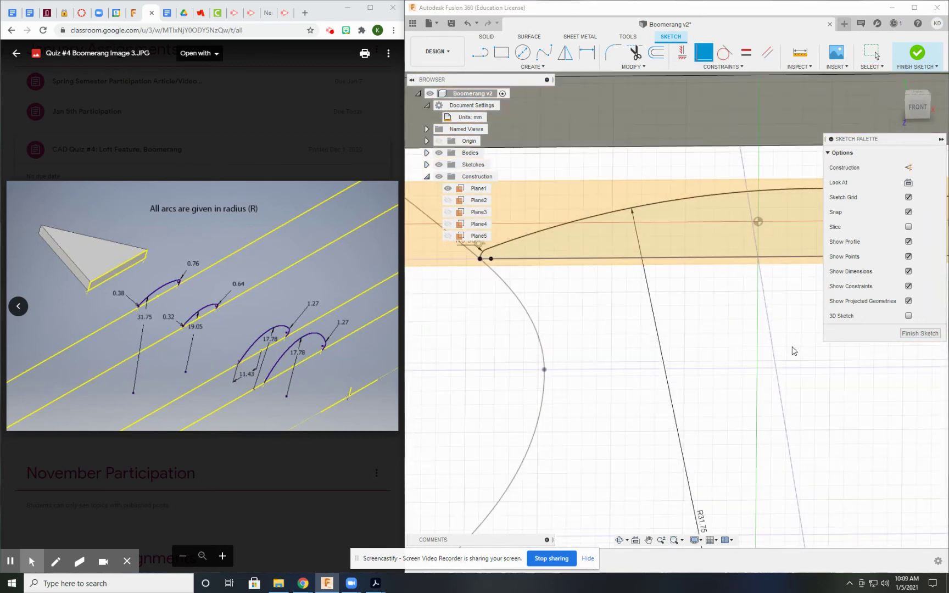
mouse_move(804, 267)
middle_down()
mouse_move(364, 283)
mouse_move(437, 312)
middle_up()
scroll(538, 329, down, 4)
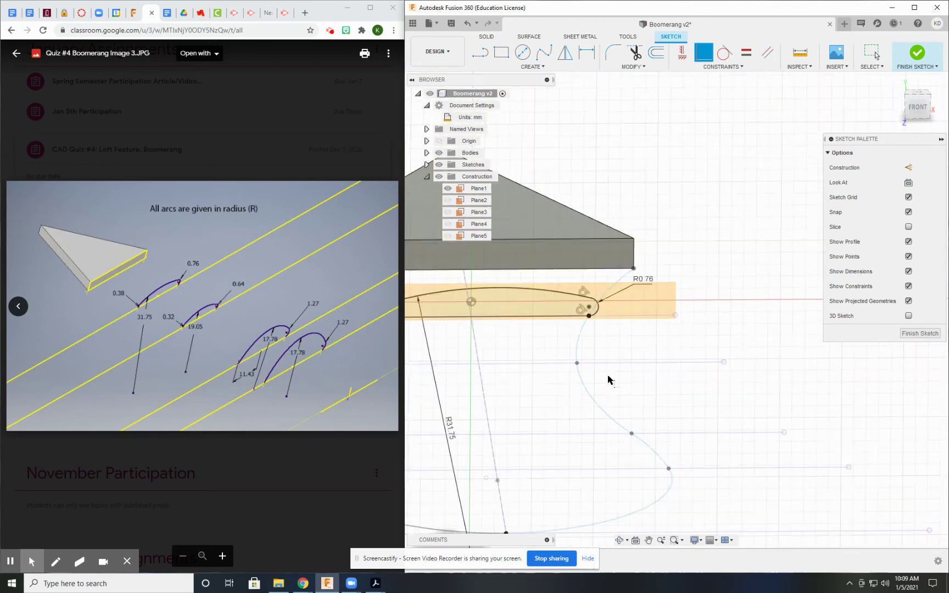
middle_drag(611, 373, 751, 375)
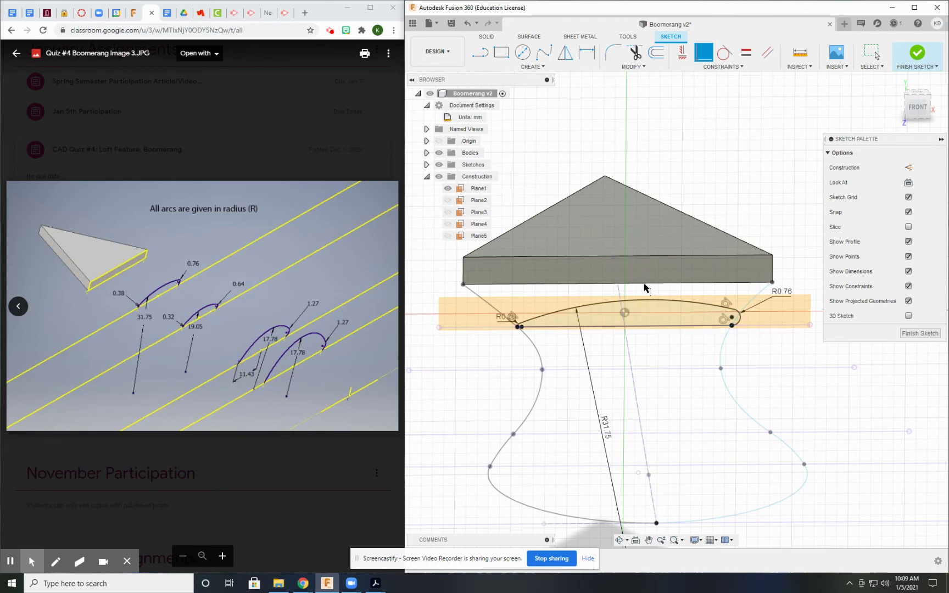
scroll(647, 333, down, 2)
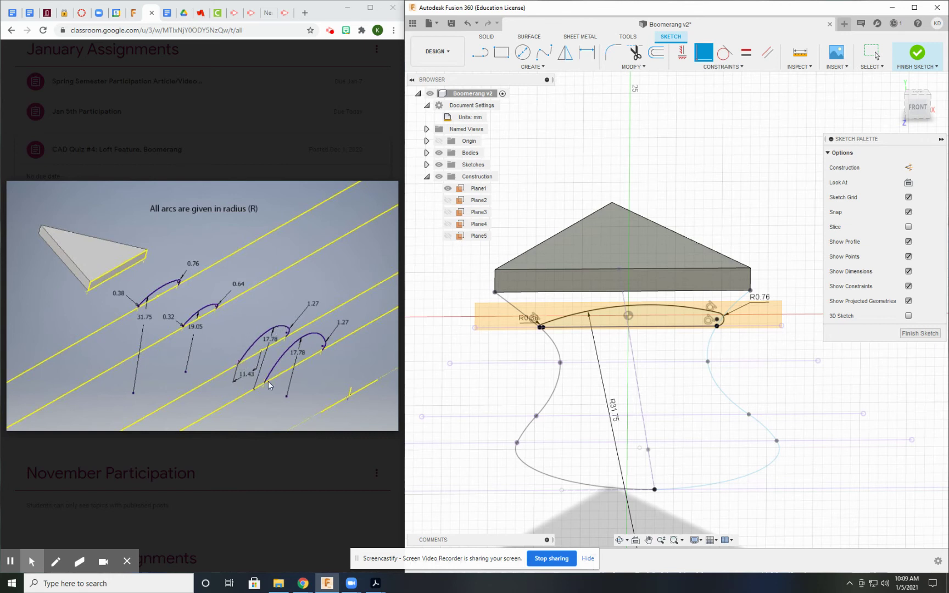
mouse_move(310, 358)
middle_drag(709, 345, 713, 318)
scroll(689, 312, up, 1)
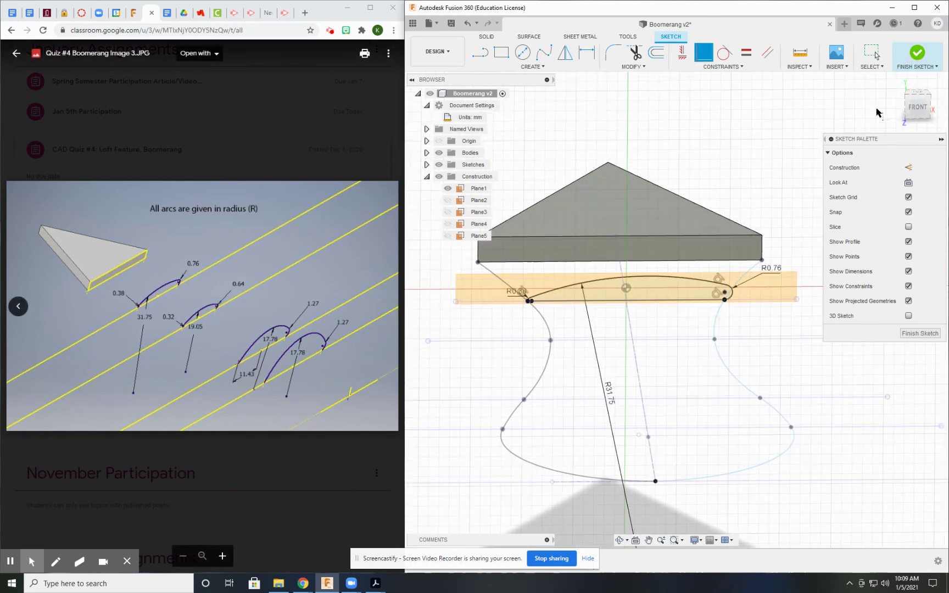
Step: Finish the profile sketch on Plane1, hide that plane, and start a new sketch on Plane2
click(918, 54)
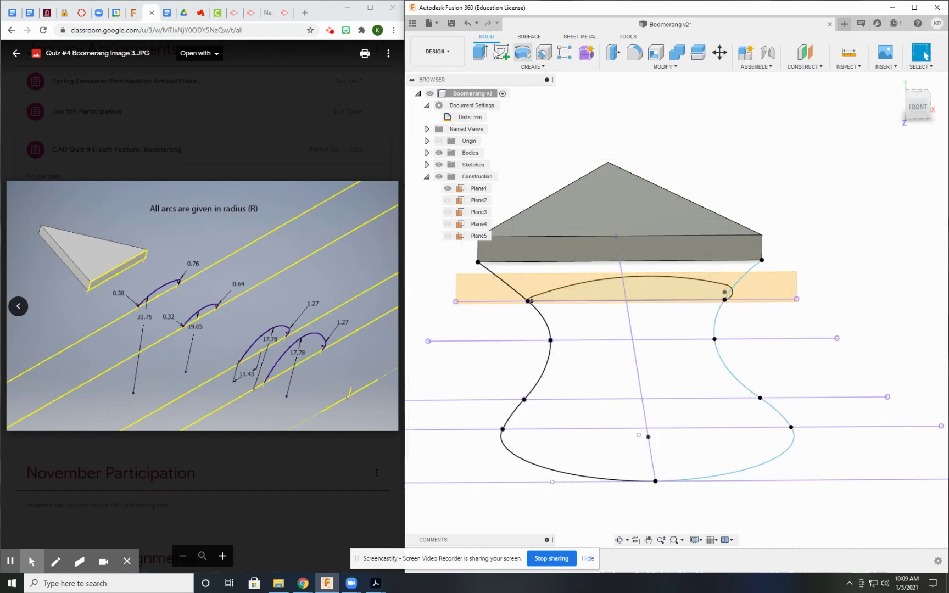
click(447, 200)
click(448, 188)
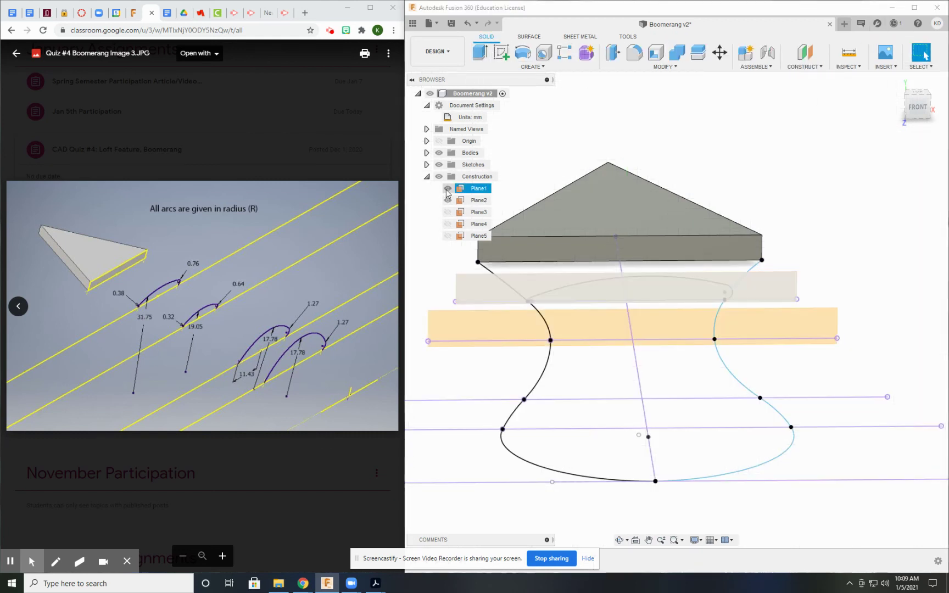
click(501, 52)
click(664, 323)
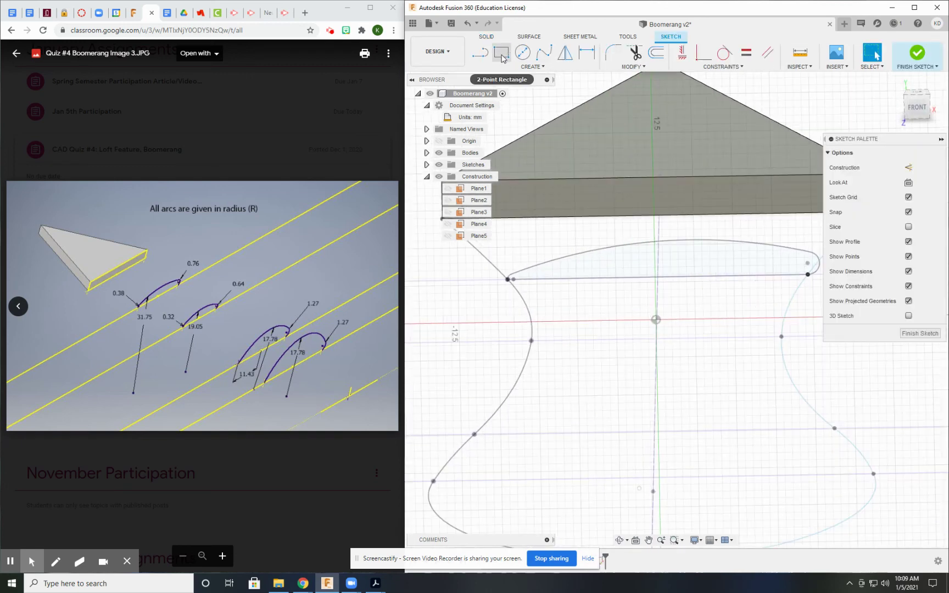
Step: Project the two outline points where the left and right side curves meet Plane2 into the new sketch
click(532, 66)
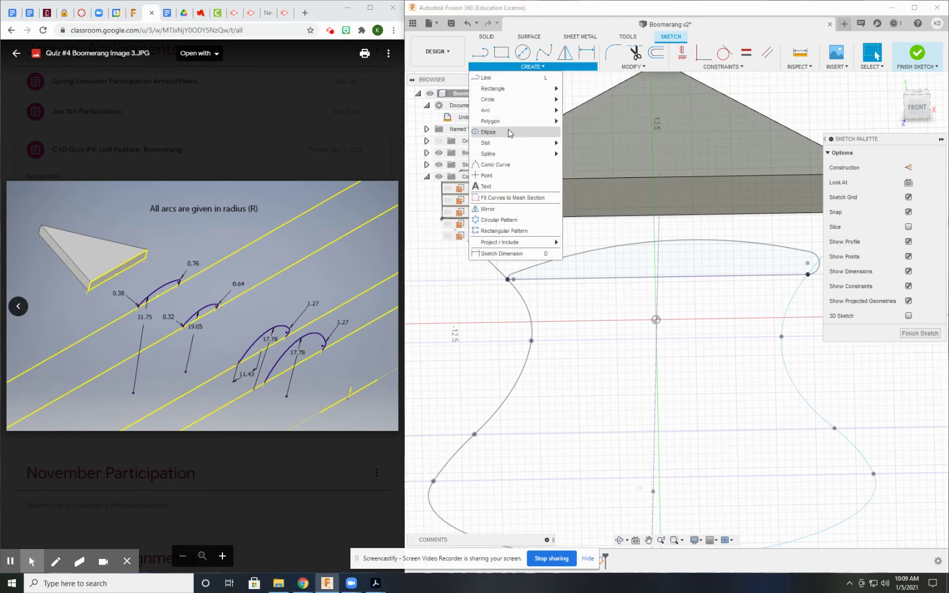
mouse_move(531, 249)
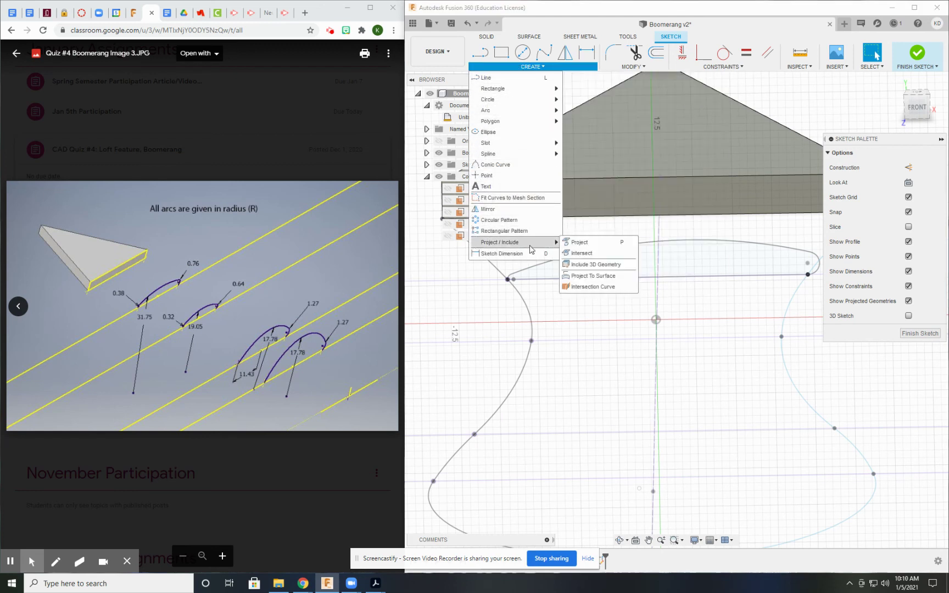
click(581, 242)
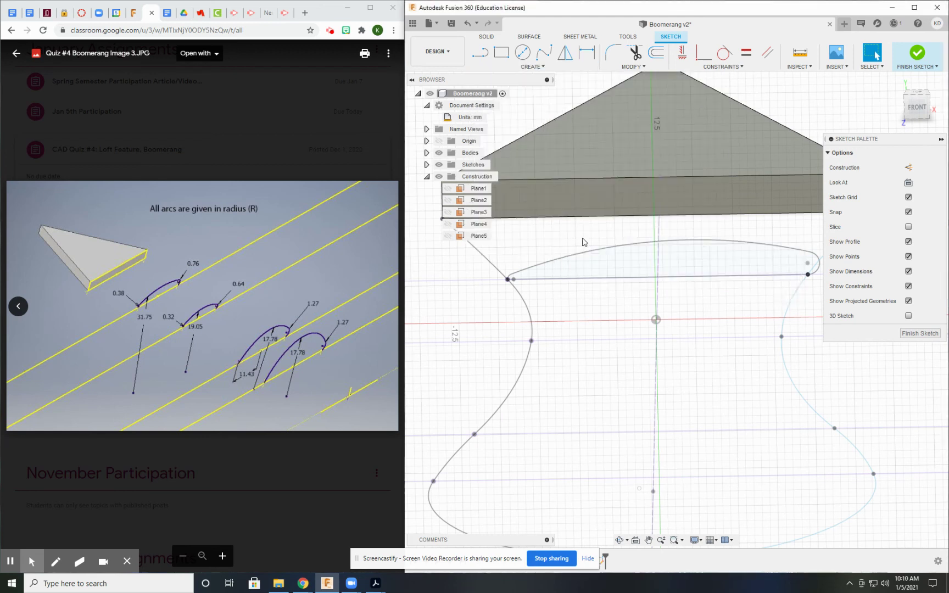
click(532, 342)
scroll(544, 343, down, 3)
middle_drag(622, 372, 553, 384)
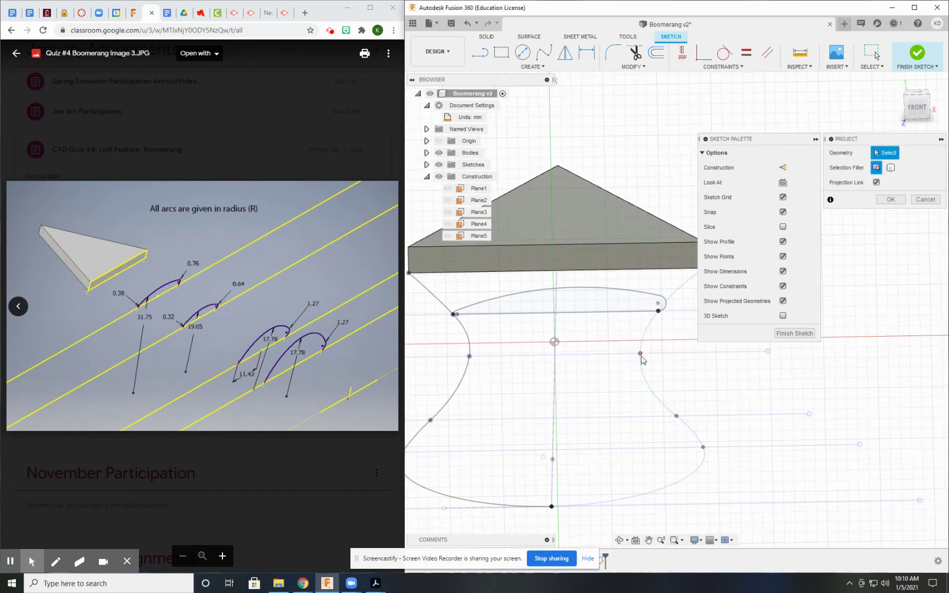
click(640, 353)
click(470, 356)
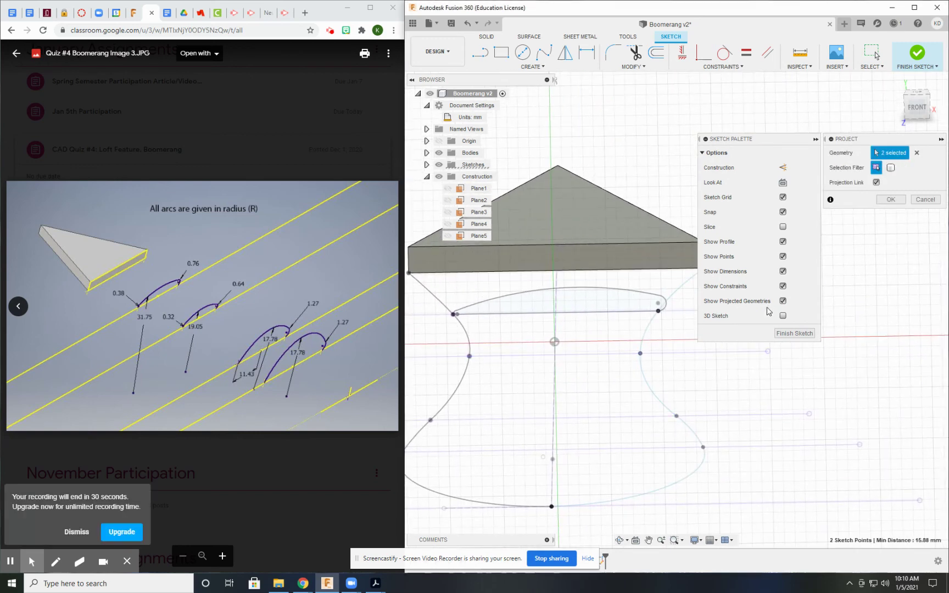
click(891, 200)
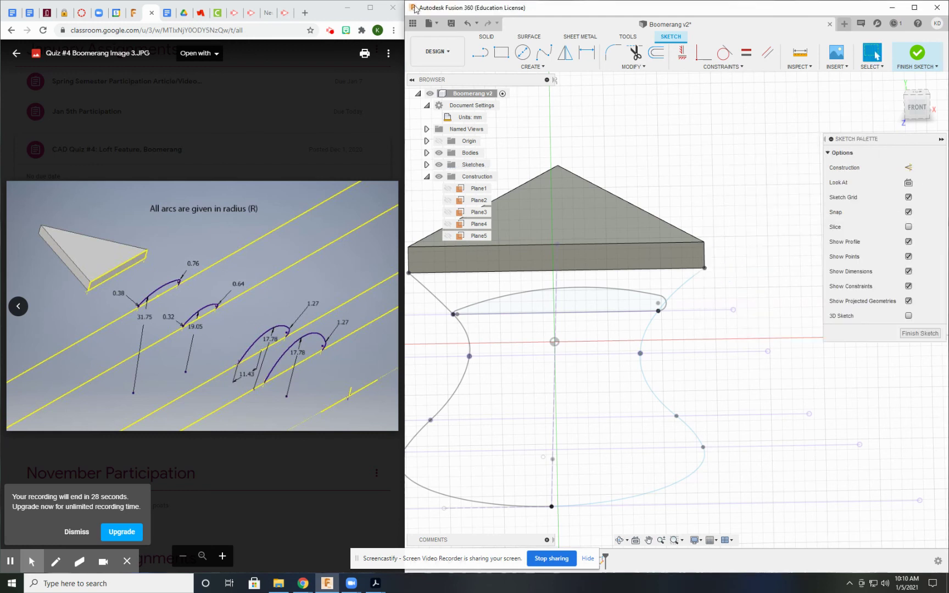
Step: Draw the profile's base line between the two projected outline points on Plane2
key(l)
click(470, 356)
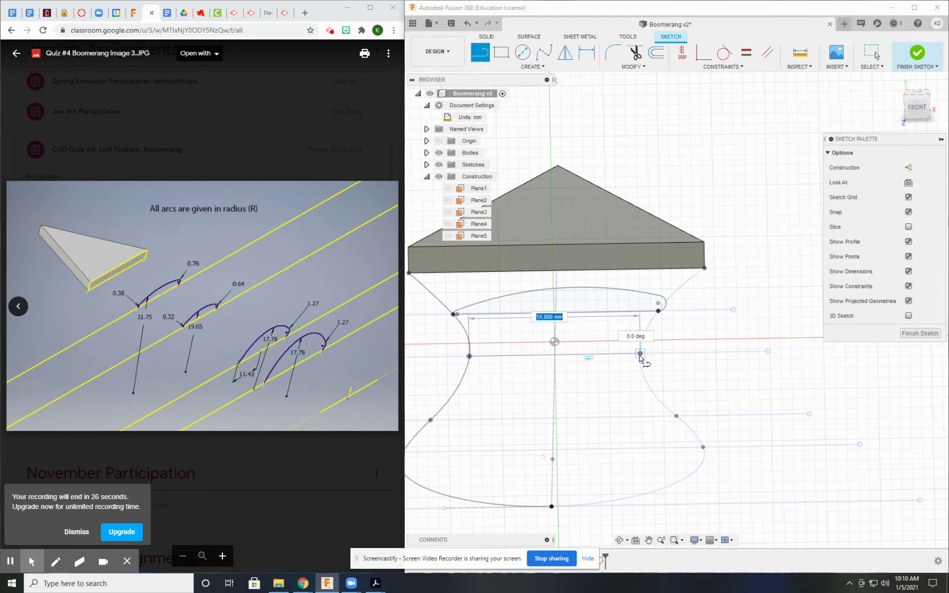
click(641, 353)
Step: Sketch a small outward-bulging arc rising from the right end of the Plane2 base line
click(553, 69)
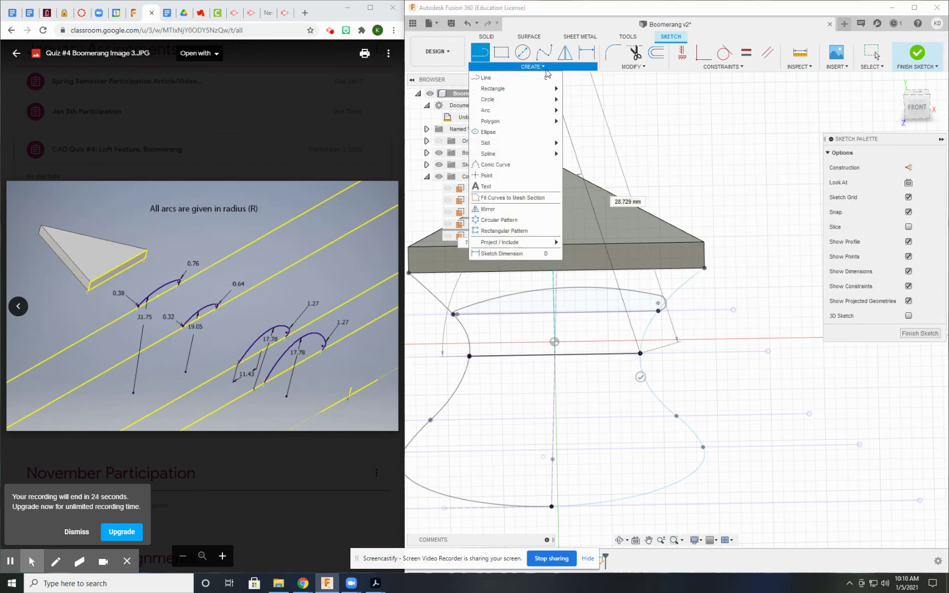
click(576, 112)
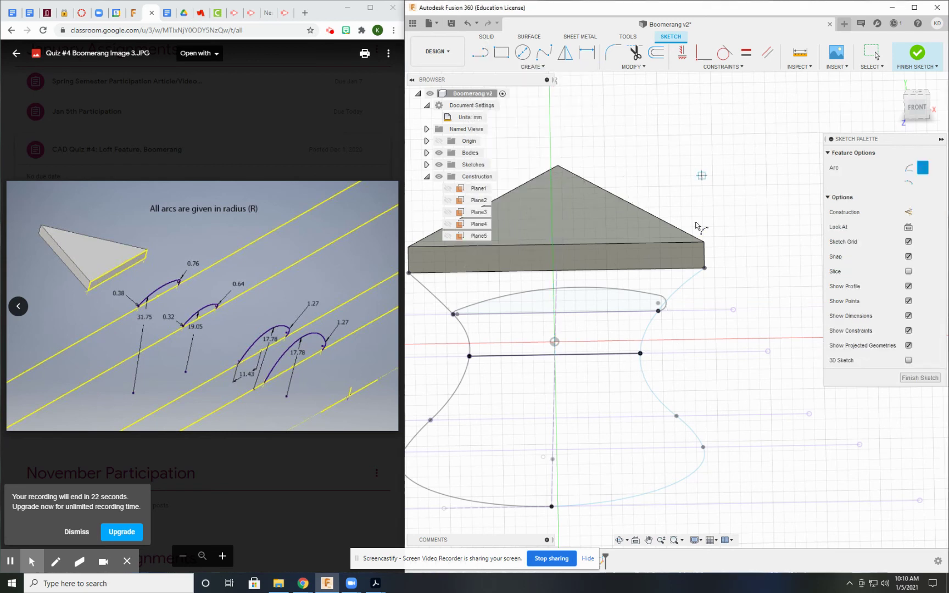
click(640, 353)
middle_drag(572, 352, 690, 352)
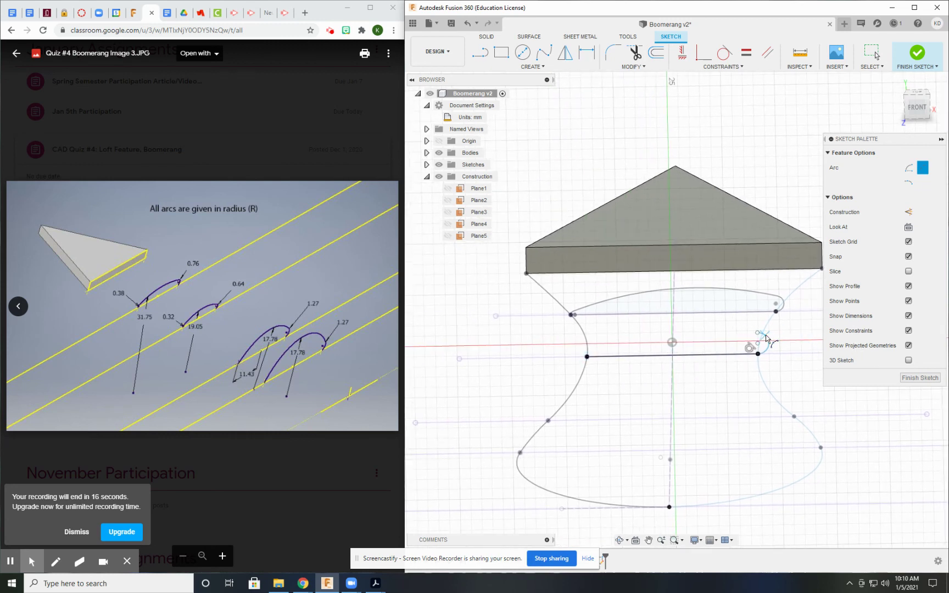
Step: Sketch a wide top arc from the small right arc's upper end, and close the profile with a small arc onto the base line's left end
click(758, 332)
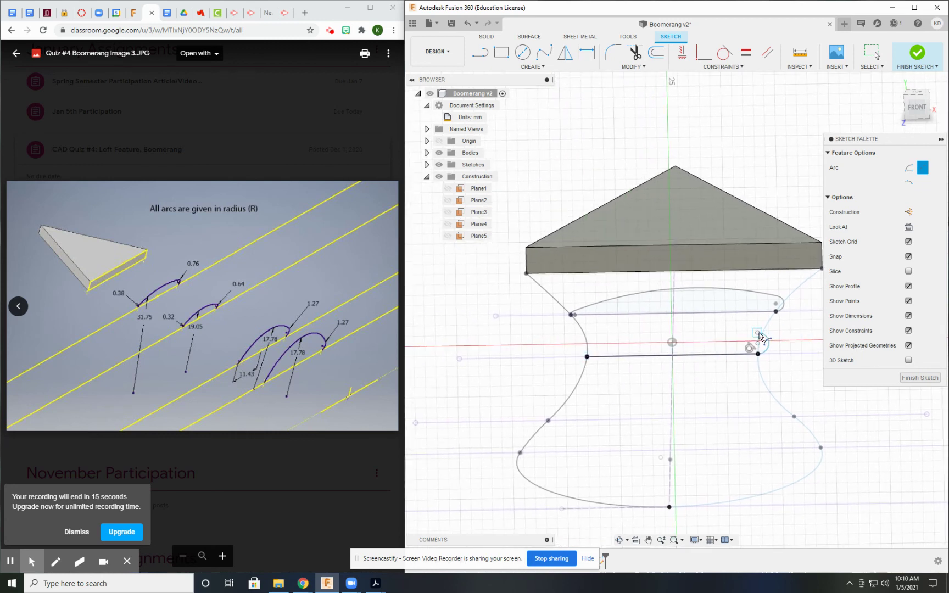
click(601, 336)
click(612, 330)
click(601, 335)
click(588, 356)
click(587, 356)
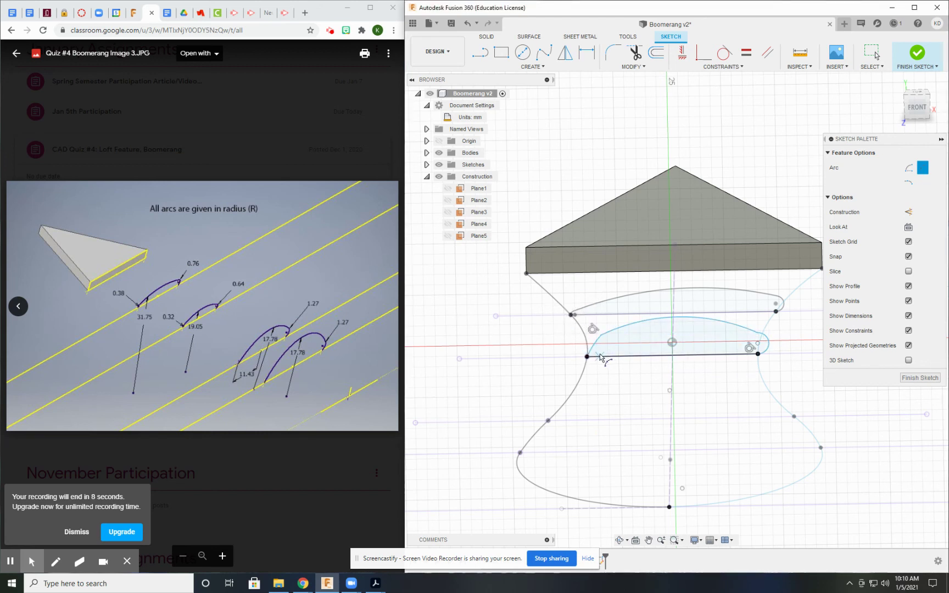